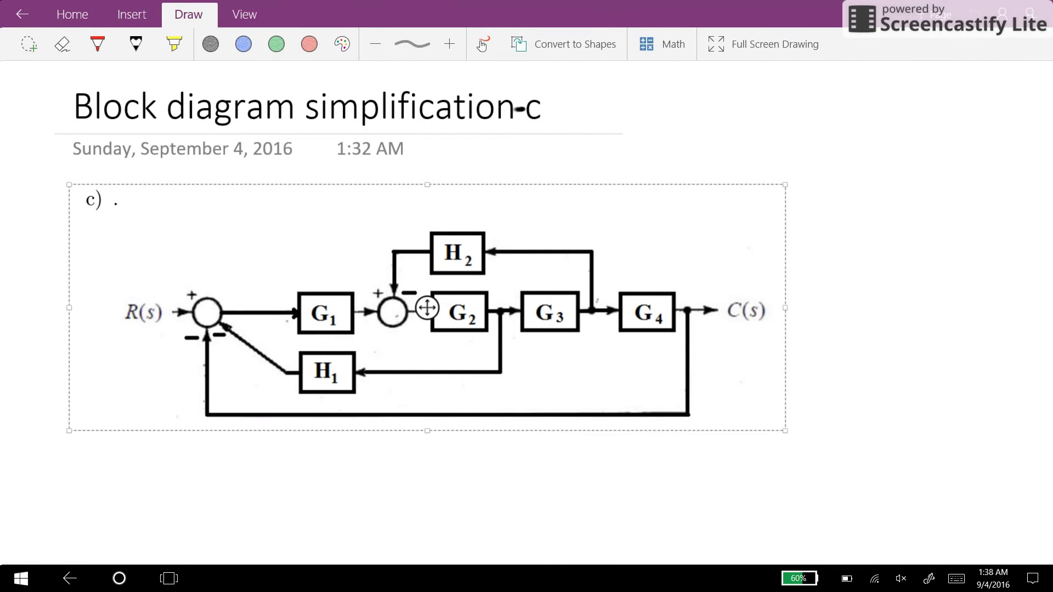
Step: Bring the part c) block diagram near the top of the page and select the red pen
{"action": "scroll", "coordinate": [470, 401], "scroll_direction": "down", "scroll_amount": 2}
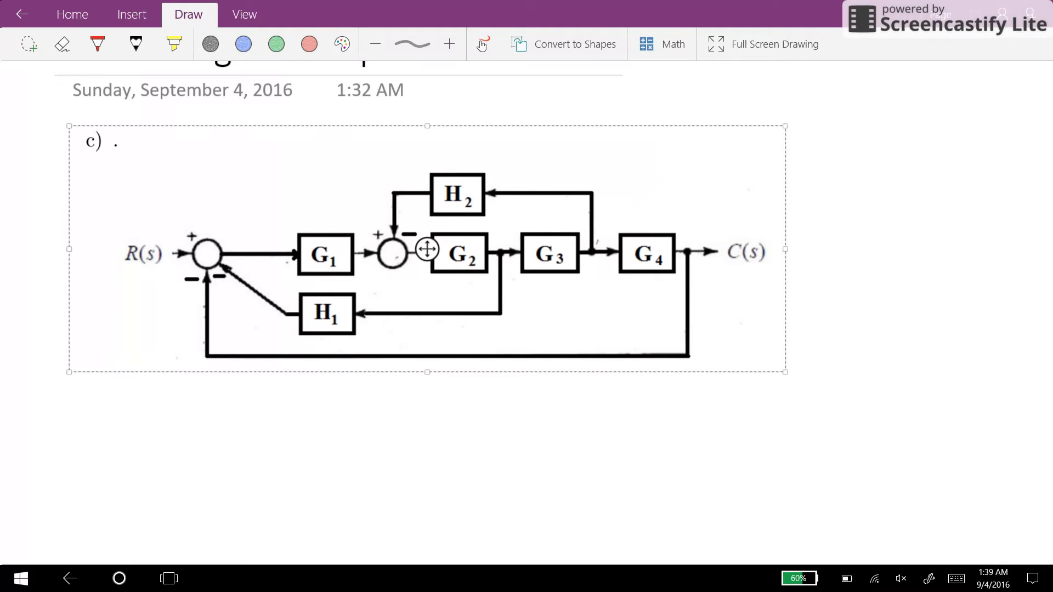
{"action": "scroll", "coordinate": [470, 401], "scroll_direction": "down", "scroll_amount": 1}
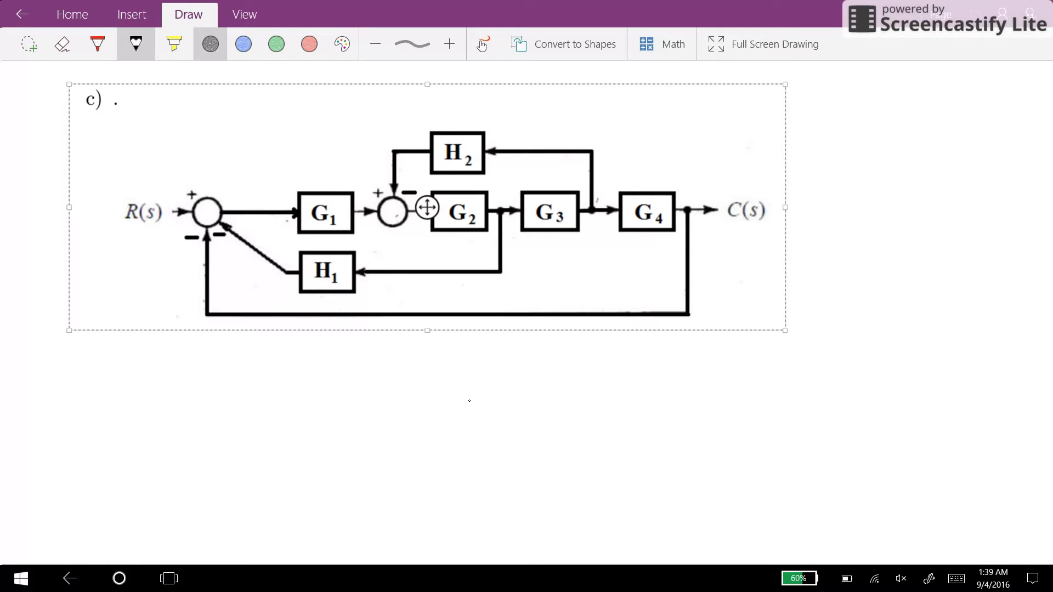
{"action": "left_click", "coordinate": [98, 43]}
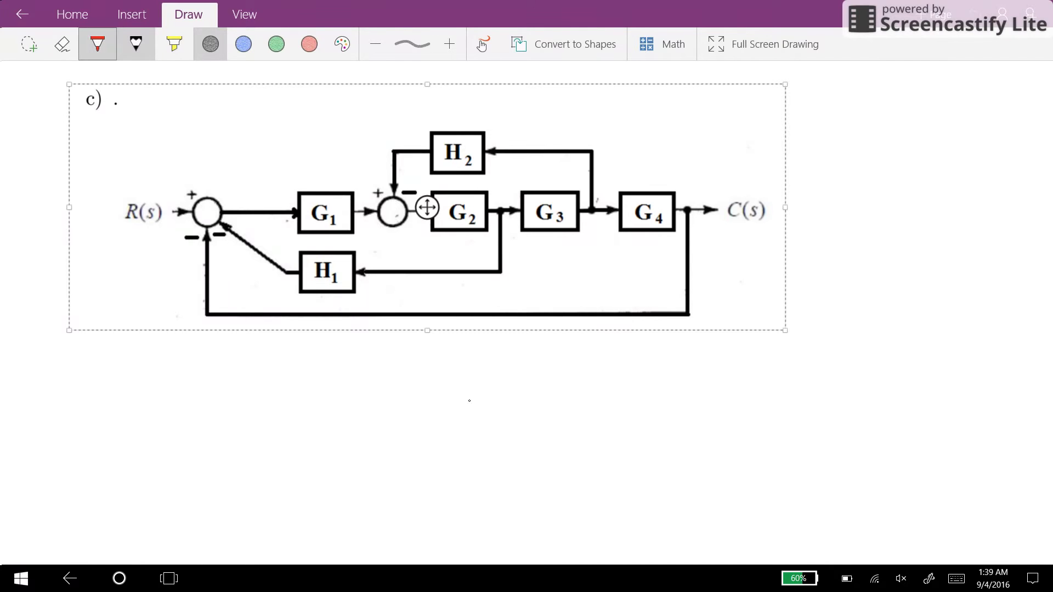
{"action": "left_click", "coordinate": [425, 197]}
{"action": "scroll", "coordinate": [426, 198], "scroll_direction": "down", "scroll_amount": 2}
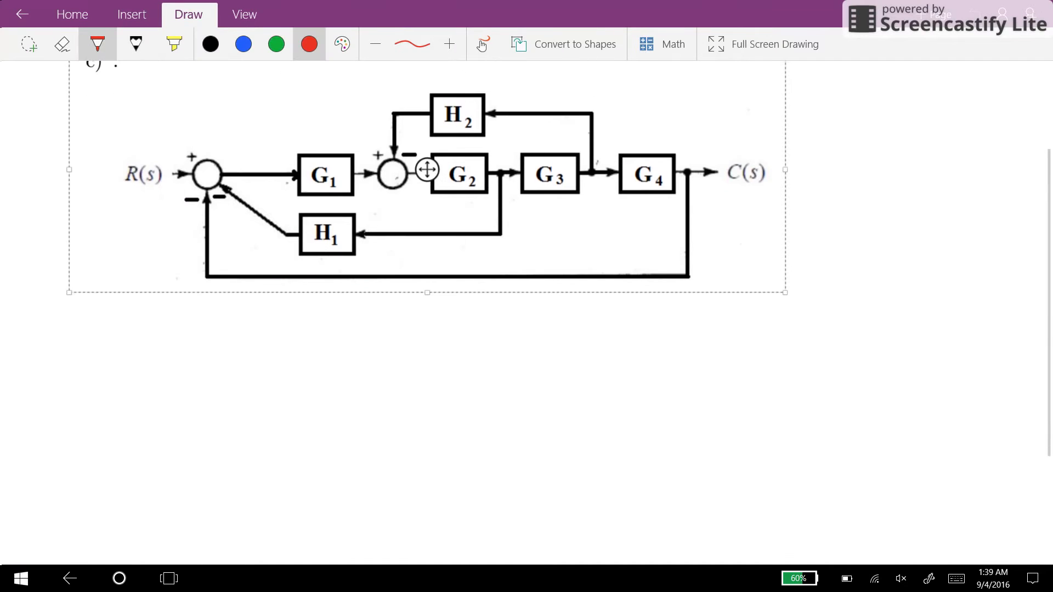
{"action": "scroll", "coordinate": [425, 197], "scroll_direction": "up", "scroll_amount": 2}
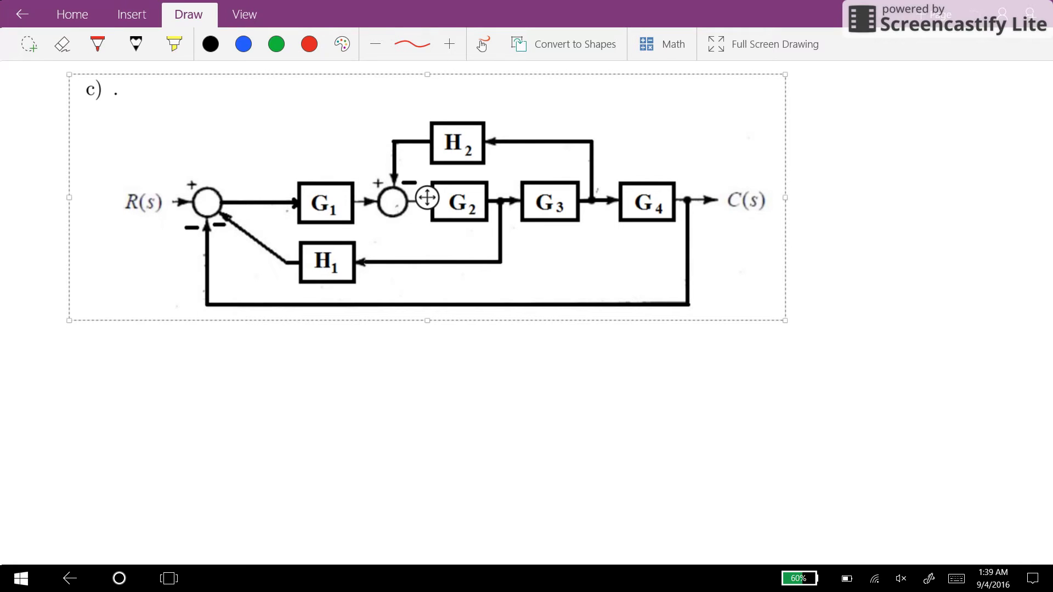
Step: Draw a red curved arrow under the G3–G4 link and circle the H2, G2, G3, G4 loop
{"action": "mouse_move", "coordinate": [470, 402]}
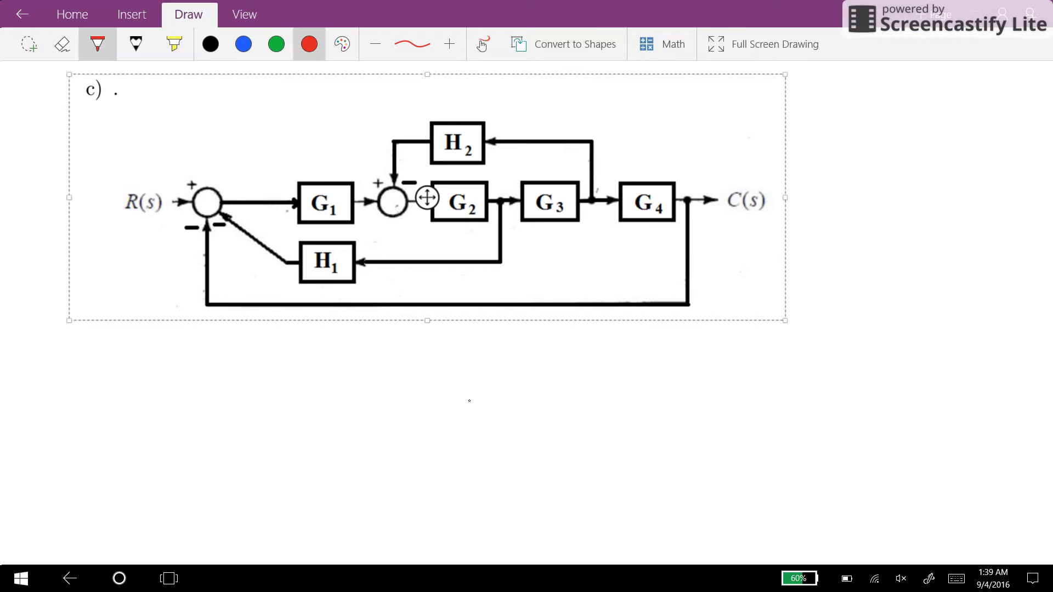
{"action": "left_click_drag", "start_coordinate": [646, 229], "coordinate": [587, 216]}
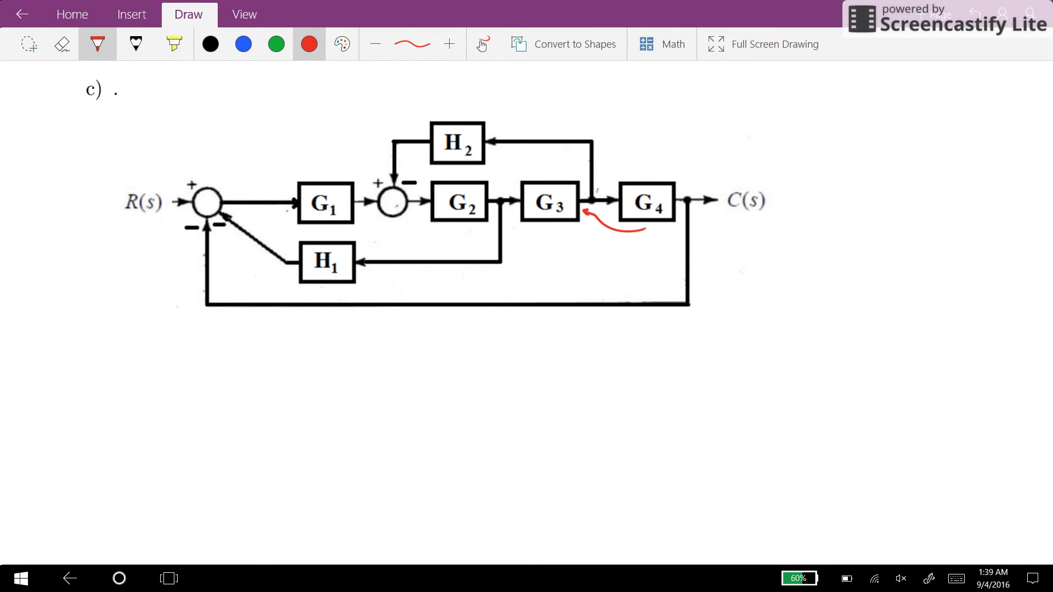
{"action": "mouse_move", "coordinate": [498, 97]}
{"action": "left_mouse_down"}
{"action": "mouse_move", "coordinate": [469, 88]}
{"action": "mouse_move", "coordinate": [480, 198]}
{"action": "mouse_move", "coordinate": [708, 244]}
{"action": "mouse_move", "coordinate": [501, 96]}
{"action": "left_mouse_up"}
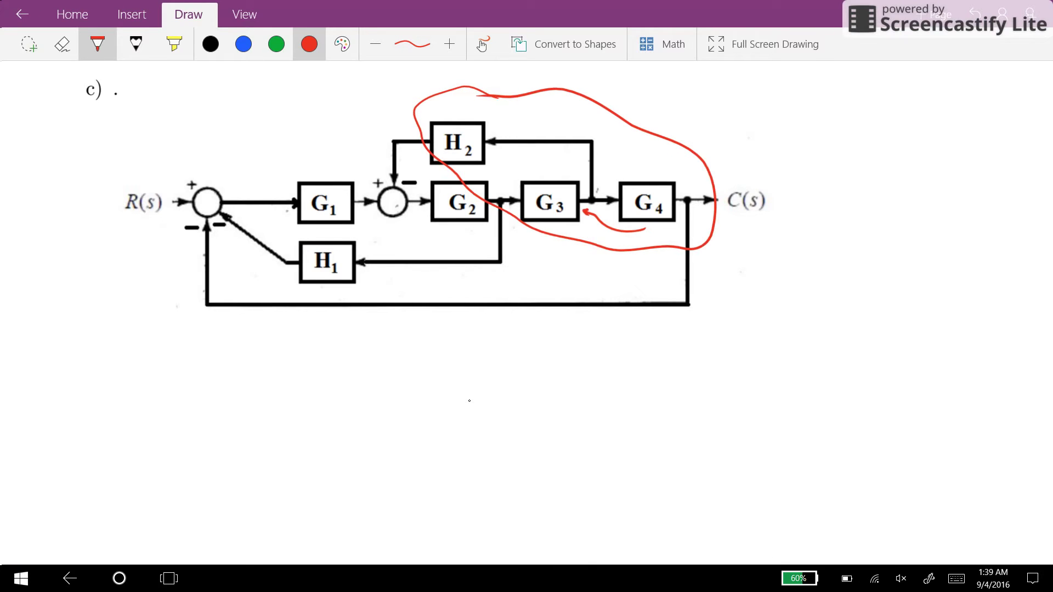
Step: Sketch the moved loop at the right: G3 and G4 forward, H2 and 1/G4 on the feedback path
{"action": "mouse_move", "coordinate": [800, 201]}
{"action": "left_mouse_down"}
{"action": "mouse_move", "coordinate": [842, 199]}
{"action": "mouse_move", "coordinate": [842, 218]}
{"action": "left_mouse_up"}
{"action": "mouse_move", "coordinate": [843, 179]}
{"action": "left_mouse_down"}
{"action": "mouse_move", "coordinate": [842, 219]}
{"action": "mouse_move", "coordinate": [859, 198]}
{"action": "mouse_move", "coordinate": [872, 208]}
{"action": "mouse_move", "coordinate": [925, 191]}
{"action": "mouse_move", "coordinate": [920, 209]}
{"action": "left_mouse_up"}
{"action": "mouse_move", "coordinate": [920, 172]}
{"action": "left_mouse_down"}
{"action": "mouse_move", "coordinate": [958, 201]}
{"action": "mouse_move", "coordinate": [919, 211]}
{"action": "mouse_move", "coordinate": [929, 196]}
{"action": "mouse_move", "coordinate": [1018, 185]}
{"action": "mouse_move", "coordinate": [1001, 234]}
{"action": "mouse_move", "coordinate": [913, 273]}
{"action": "left_mouse_up"}
{"action": "mouse_move", "coordinate": [973, 189]}
{"action": "left_mouse_down"}
{"action": "mouse_move", "coordinate": [973, 115]}
{"action": "mouse_move", "coordinate": [925, 114]}
{"action": "mouse_move", "coordinate": [928, 137]}
{"action": "mouse_move", "coordinate": [907, 138]}
{"action": "mouse_move", "coordinate": [886, 102]}
{"action": "mouse_move", "coordinate": [927, 96]}
{"action": "left_mouse_up"}
{"action": "mouse_move", "coordinate": [931, 98]}
{"action": "left_mouse_down"}
{"action": "mouse_move", "coordinate": [929, 138]}
{"action": "mouse_move", "coordinate": [906, 113]}
{"action": "left_mouse_up"}
{"action": "mouse_move", "coordinate": [900, 117]}
{"action": "left_mouse_down"}
{"action": "mouse_move", "coordinate": [925, 125]}
{"action": "mouse_move", "coordinate": [860, 114]}
{"action": "left_mouse_up"}
{"action": "mouse_move", "coordinate": [861, 99]}
{"action": "left_mouse_down"}
{"action": "mouse_move", "coordinate": [861, 134]}
{"action": "mouse_move", "coordinate": [814, 132]}
{"action": "mouse_move", "coordinate": [855, 100]}
{"action": "left_mouse_up"}
{"action": "left_click_drag", "start_coordinate": [830, 112], "coordinate": [839, 126]}
{"action": "left_click_drag", "start_coordinate": [830, 119], "coordinate": [850, 126]}
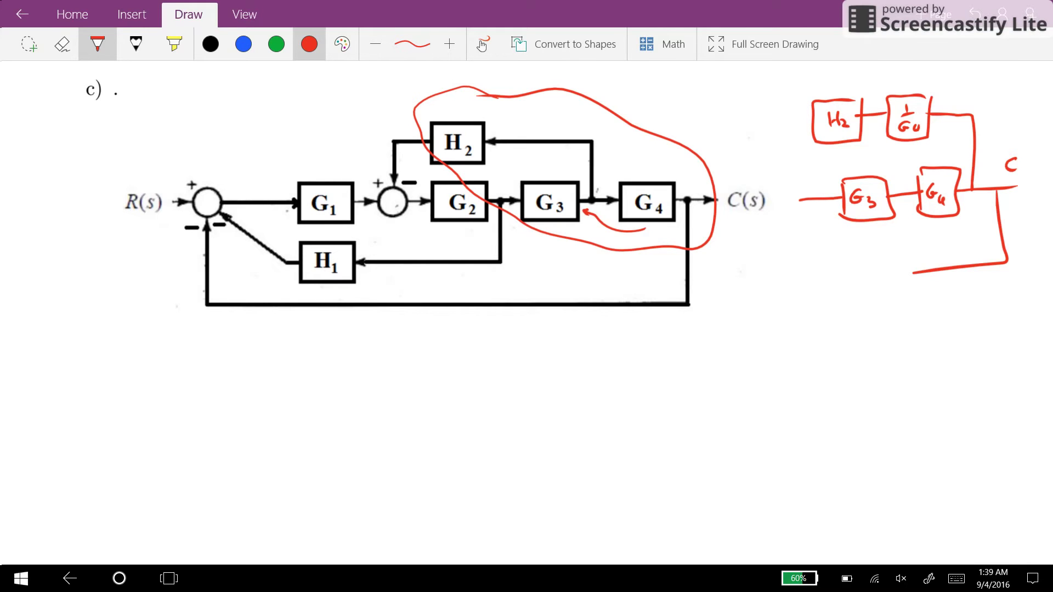
{"action": "scroll", "coordinate": [469, 401], "scroll_direction": "down", "scroll_amount": 1}
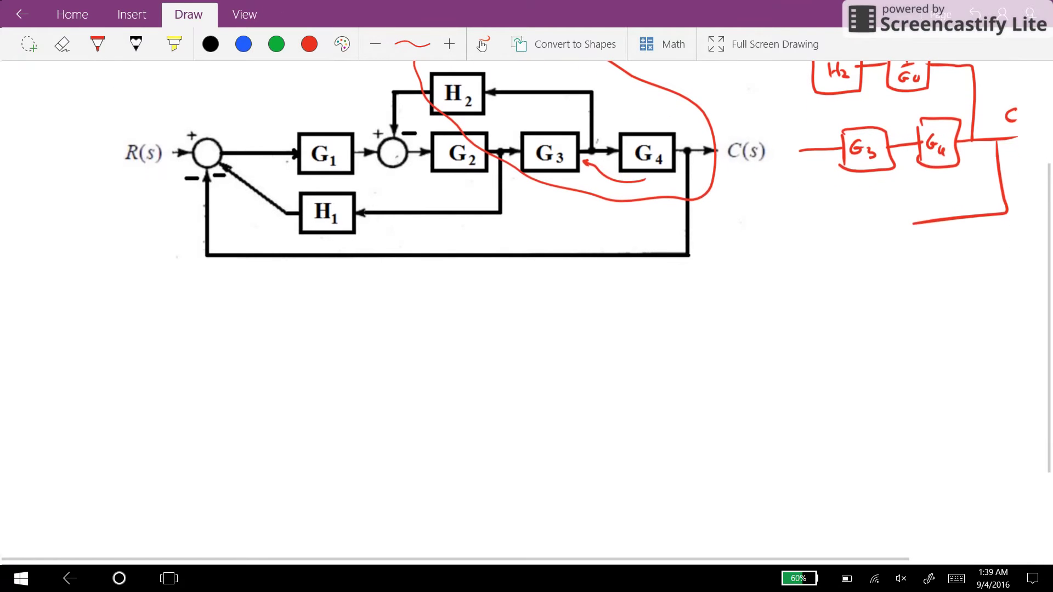
{"action": "scroll", "coordinate": [470, 401], "scroll_direction": "up", "scroll_amount": 1}
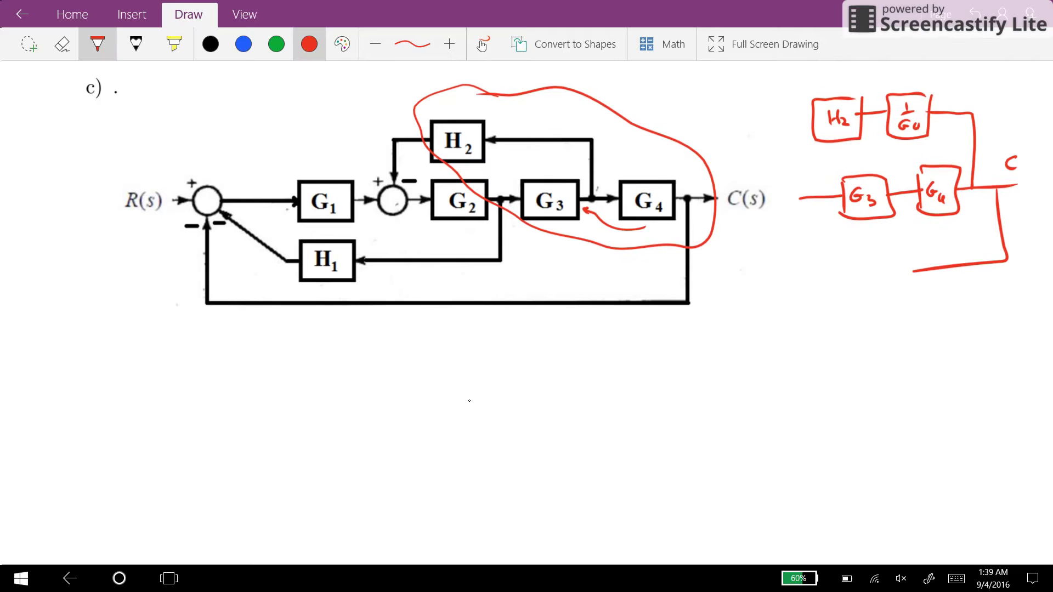
Step: Draw a down arrow, then start the red redraw with input R and the first summing junction and signs
{"action": "left_click_drag", "start_coordinate": [472, 314], "coordinate": [470, 330]}
{"action": "left_click_drag", "start_coordinate": [468, 317], "coordinate": [456, 337]}
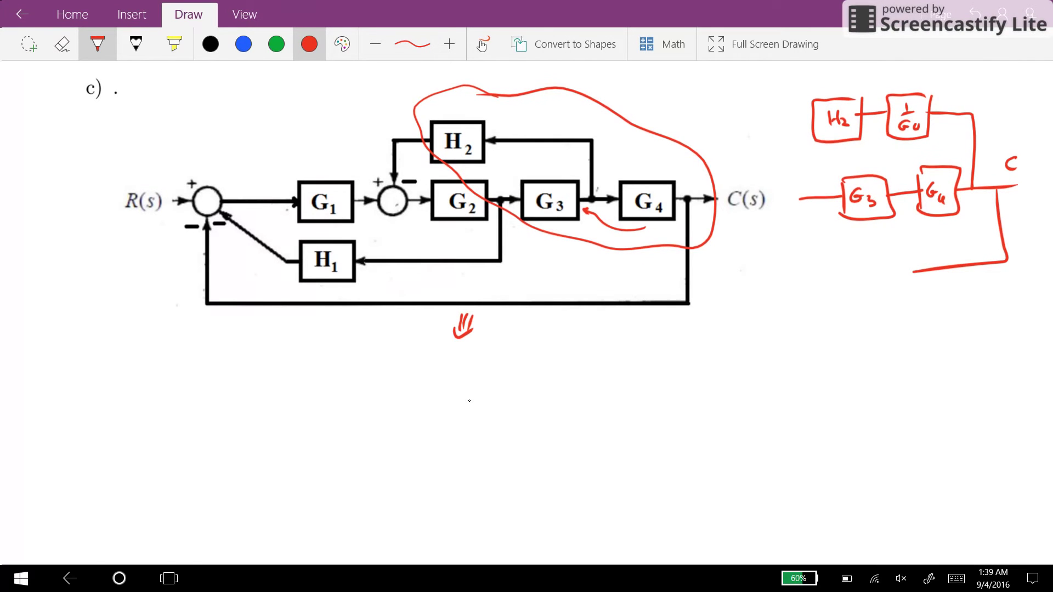
{"action": "mouse_move", "coordinate": [178, 404]}
{"action": "left_mouse_down"}
{"action": "mouse_move", "coordinate": [220, 404]}
{"action": "mouse_move", "coordinate": [199, 390]}
{"action": "mouse_move", "coordinate": [217, 411]}
{"action": "mouse_move", "coordinate": [237, 396]}
{"action": "left_mouse_up"}
{"action": "left_click_drag", "start_coordinate": [212, 397], "coordinate": [218, 412]}
{"action": "left_click_drag", "start_coordinate": [211, 391], "coordinate": [216, 391]}
{"action": "mouse_move", "coordinate": [226, 416]}
{"action": "left_mouse_down"}
{"action": "mouse_move", "coordinate": [228, 445]}
{"action": "mouse_move", "coordinate": [234, 423]}
{"action": "left_mouse_up"}
{"action": "mouse_move", "coordinate": [192, 433]}
{"action": "left_mouse_down"}
{"action": "mouse_move", "coordinate": [248, 405]}
{"action": "mouse_move", "coordinate": [329, 400]}
{"action": "mouse_move", "coordinate": [329, 418]}
{"action": "left_mouse_up"}
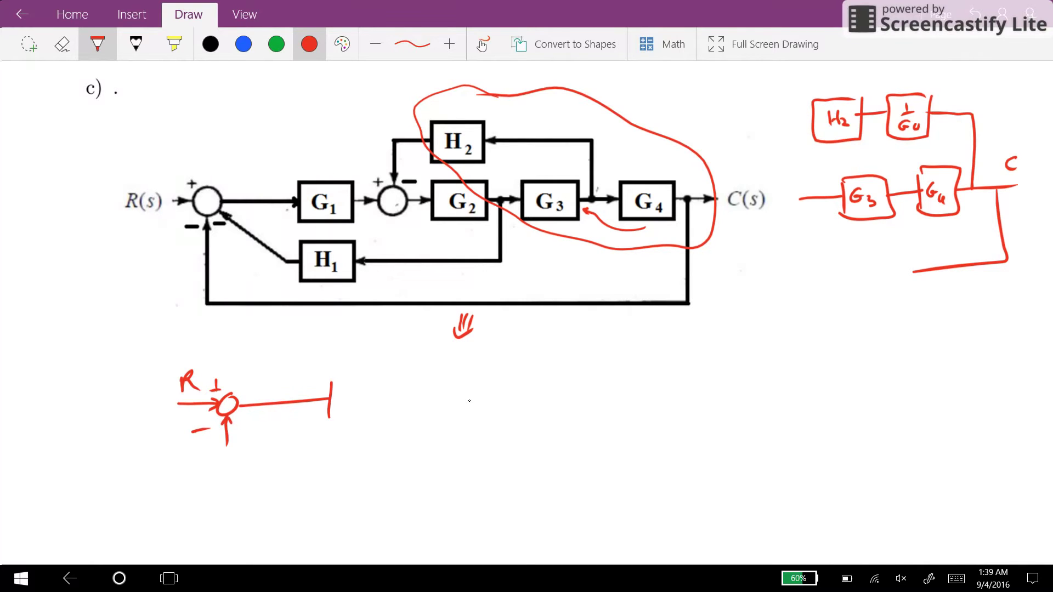
Step: Add the G1 block, the second summing junction with its negative input, and the G2 block
{"action": "mouse_move", "coordinate": [335, 378]}
{"action": "left_mouse_down"}
{"action": "mouse_move", "coordinate": [391, 406]}
{"action": "mouse_move", "coordinate": [332, 383]}
{"action": "mouse_move", "coordinate": [352, 402]}
{"action": "left_mouse_up"}
{"action": "mouse_move", "coordinate": [361, 398]}
{"action": "left_mouse_down"}
{"action": "mouse_move", "coordinate": [363, 408]}
{"action": "mouse_move", "coordinate": [442, 399]}
{"action": "mouse_move", "coordinate": [435, 405]}
{"action": "left_mouse_up"}
{"action": "mouse_move", "coordinate": [423, 387]}
{"action": "left_mouse_down"}
{"action": "mouse_move", "coordinate": [470, 401]}
{"action": "mouse_move", "coordinate": [466, 386]}
{"action": "left_mouse_up"}
{"action": "mouse_move", "coordinate": [444, 381]}
{"action": "left_mouse_down"}
{"action": "mouse_move", "coordinate": [482, 399]}
{"action": "mouse_move", "coordinate": [517, 396]}
{"action": "left_mouse_up"}
{"action": "mouse_move", "coordinate": [517, 385]}
{"action": "left_mouse_down"}
{"action": "mouse_move", "coordinate": [517, 407]}
{"action": "mouse_move", "coordinate": [578, 386]}
{"action": "mouse_move", "coordinate": [585, 423]}
{"action": "left_mouse_up"}
{"action": "mouse_move", "coordinate": [585, 424]}
{"action": "left_mouse_down"}
{"action": "mouse_move", "coordinate": [518, 426]}
{"action": "mouse_move", "coordinate": [540, 406]}
{"action": "mouse_move", "coordinate": [643, 393]}
{"action": "mouse_move", "coordinate": [613, 456]}
{"action": "mouse_move", "coordinate": [478, 469]}
{"action": "mouse_move", "coordinate": [480, 486]}
{"action": "left_mouse_up"}
Step: Draw the H1 feedback box back to the first junction and arrowheads into G1, G2 and H1
{"action": "left_click_drag", "start_coordinate": [483, 451], "coordinate": [481, 486]}
{"action": "mouse_move", "coordinate": [442, 457]}
{"action": "left_mouse_down"}
{"action": "mouse_move", "coordinate": [441, 474]}
{"action": "mouse_move", "coordinate": [451, 474]}
{"action": "left_mouse_up"}
{"action": "left_click_drag", "start_coordinate": [443, 466], "coordinate": [451, 466]}
{"action": "left_click_drag", "start_coordinate": [456, 465], "coordinate": [491, 477]}
{"action": "left_click_drag", "start_coordinate": [506, 389], "coordinate": [511, 407]}
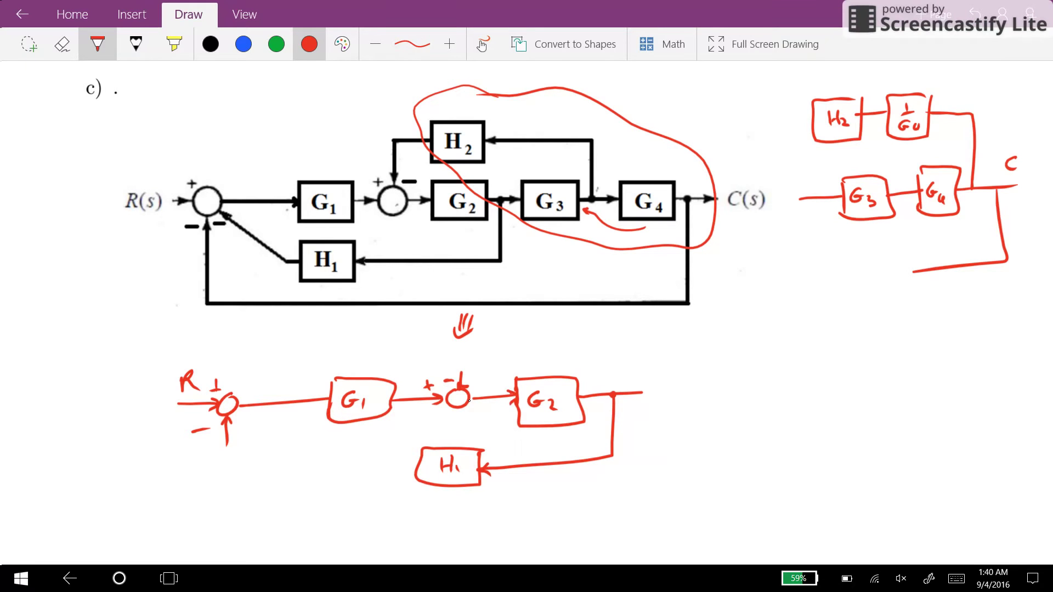
{"action": "left_click_drag", "start_coordinate": [323, 400], "coordinate": [323, 406]}
{"action": "mouse_move", "coordinate": [417, 466]}
{"action": "left_mouse_down"}
{"action": "mouse_move", "coordinate": [374, 469]}
{"action": "mouse_move", "coordinate": [237, 412]}
{"action": "mouse_move", "coordinate": [261, 414]}
{"action": "left_mouse_up"}
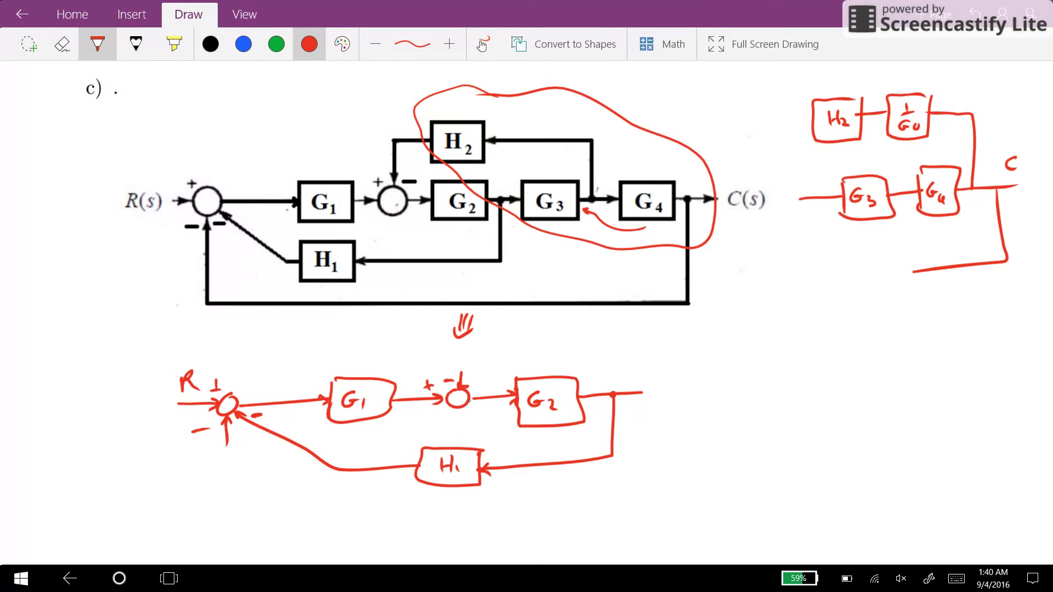
Step: Add the merged G3G4 block after G2
{"action": "left_click_drag", "start_coordinate": [643, 379], "coordinate": [644, 417]}
{"action": "mouse_move", "coordinate": [644, 378]}
{"action": "left_mouse_down"}
{"action": "mouse_move", "coordinate": [735, 371]}
{"action": "mouse_move", "coordinate": [648, 432]}
{"action": "mouse_move", "coordinate": [645, 404]}
{"action": "left_mouse_up"}
{"action": "mouse_move", "coordinate": [673, 396]}
{"action": "left_mouse_down"}
{"action": "mouse_move", "coordinate": [661, 396]}
{"action": "mouse_move", "coordinate": [679, 413]}
{"action": "mouse_move", "coordinate": [696, 403]}
{"action": "mouse_move", "coordinate": [714, 411]}
{"action": "mouse_move", "coordinate": [836, 379]}
{"action": "mouse_move", "coordinate": [821, 364]}
{"action": "mouse_move", "coordinate": [802, 411]}
{"action": "mouse_move", "coordinate": [807, 478]}
{"action": "mouse_move", "coordinate": [395, 518]}
{"action": "mouse_move", "coordinate": [303, 504]}
{"action": "mouse_move", "coordinate": [227, 444]}
{"action": "left_mouse_up"}
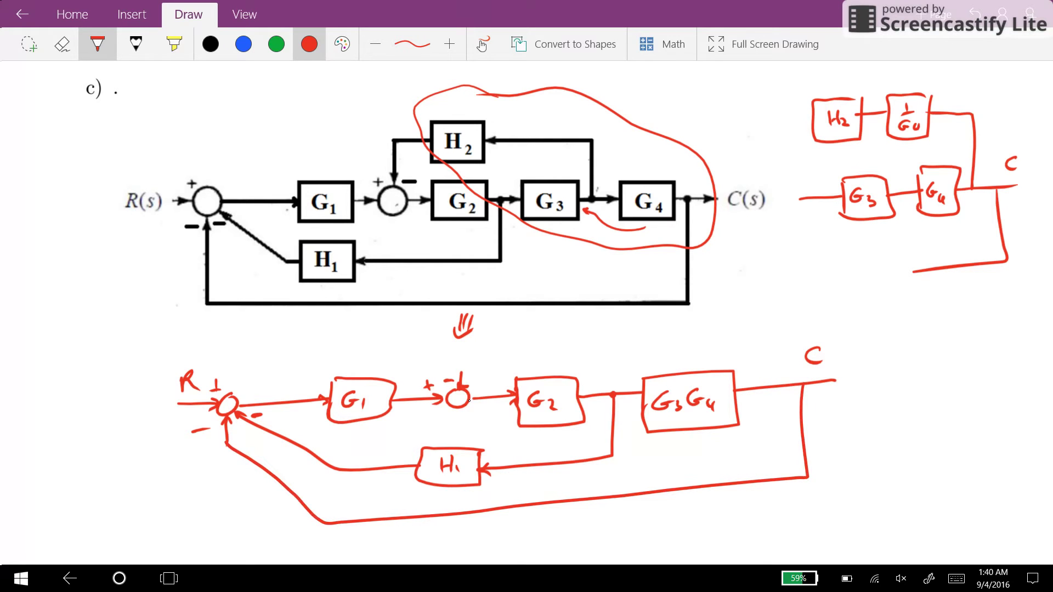
Step: Add a red feedback path from a takeoff point after G3G4 through an H2/G4 block to the second junction
{"action": "left_click", "coordinate": [767, 387]}
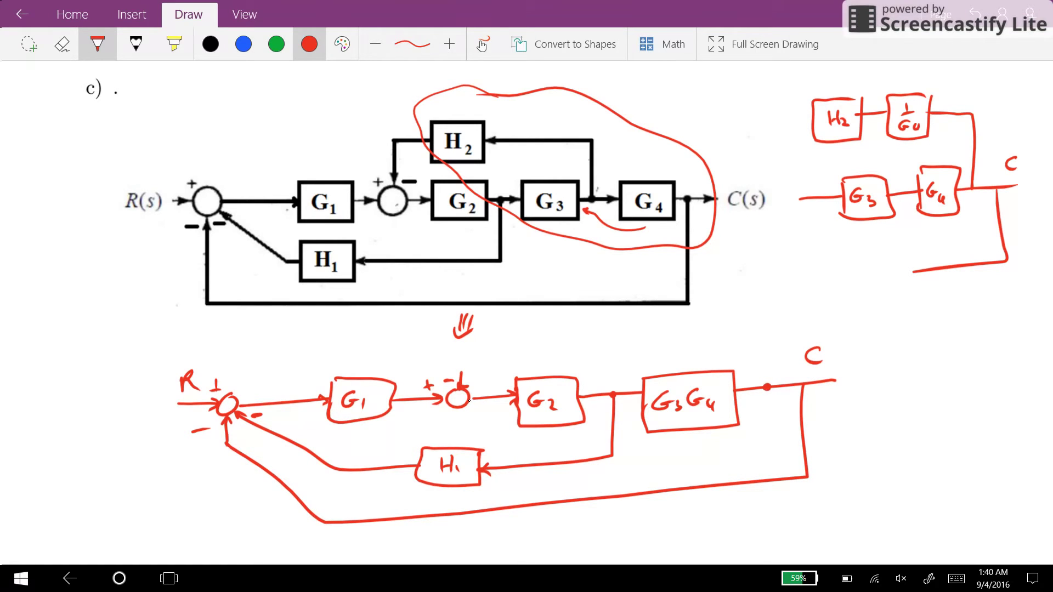
{"action": "mouse_move", "coordinate": [766, 385]}
{"action": "left_mouse_down"}
{"action": "mouse_move", "coordinate": [765, 334]}
{"action": "mouse_move", "coordinate": [718, 335]}
{"action": "mouse_move", "coordinate": [717, 323]}
{"action": "mouse_move", "coordinate": [719, 351]}
{"action": "mouse_move", "coordinate": [617, 349]}
{"action": "mouse_move", "coordinate": [658, 320]}
{"action": "mouse_move", "coordinate": [717, 317]}
{"action": "left_mouse_up"}
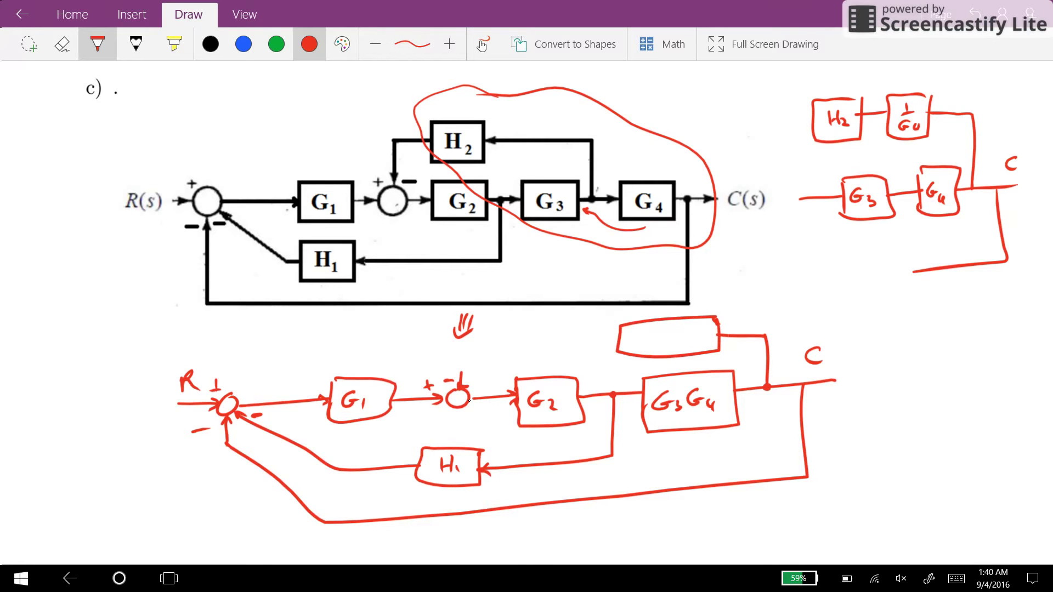
{"action": "left_click_drag", "start_coordinate": [647, 328], "coordinate": [649, 340]}
{"action": "left_click_drag", "start_coordinate": [658, 327], "coordinate": [658, 333]}
{"action": "mouse_move", "coordinate": [665, 330]}
{"action": "left_mouse_down"}
{"action": "mouse_move", "coordinate": [675, 339]}
{"action": "mouse_move", "coordinate": [696, 331]}
{"action": "mouse_move", "coordinate": [692, 345]}
{"action": "left_mouse_up"}
{"action": "left_click_drag", "start_coordinate": [704, 336], "coordinate": [711, 347]}
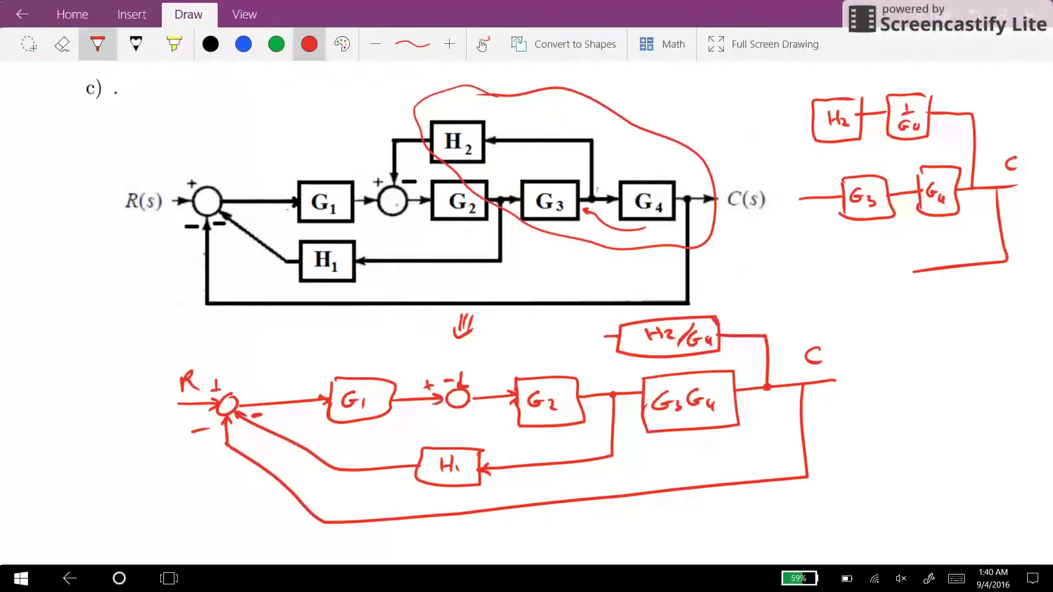
{"action": "mouse_move", "coordinate": [617, 336]}
{"action": "left_mouse_down"}
{"action": "mouse_move", "coordinate": [482, 349]}
{"action": "mouse_move", "coordinate": [458, 386]}
{"action": "left_mouse_up"}
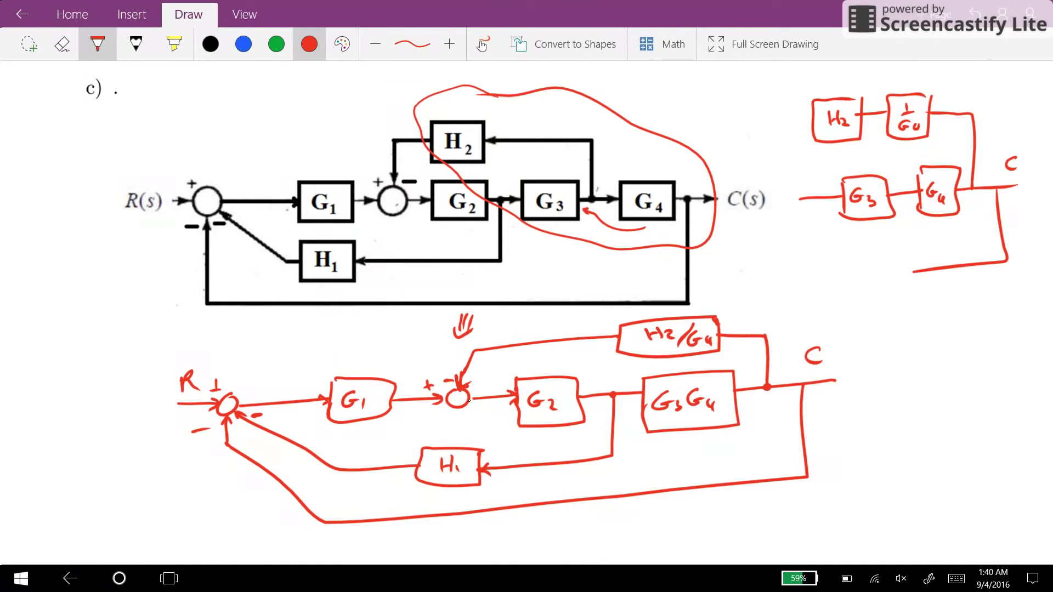
{"action": "scroll", "coordinate": [527, 296], "scroll_direction": "down", "scroll_amount": 3}
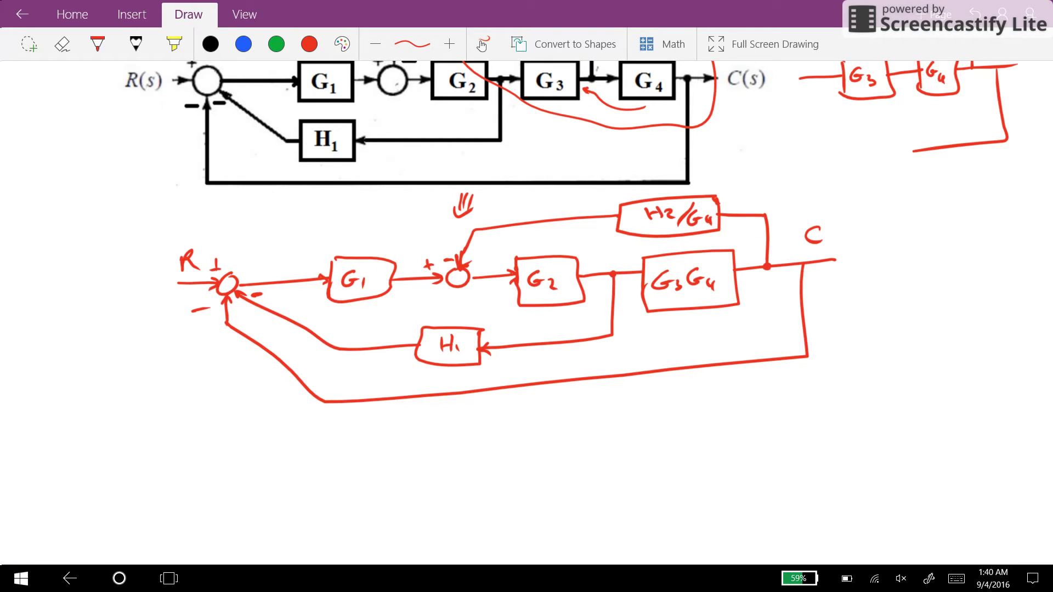
Step: In green, dot the branch point between G2 and G3G4 and draw a curved arrow back toward G2
{"action": "left_click", "coordinate": [276, 44]}
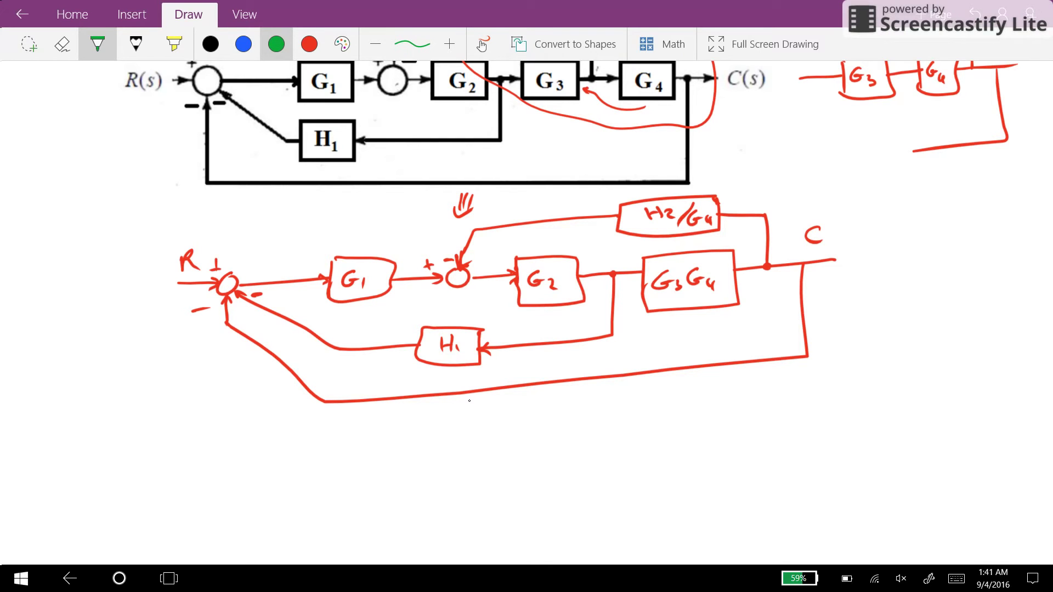
{"action": "left_click", "coordinate": [613, 276]}
{"action": "mouse_move", "coordinate": [652, 268]}
{"action": "left_mouse_down"}
{"action": "mouse_move", "coordinate": [591, 267]}
{"action": "mouse_move", "coordinate": [599, 271]}
{"action": "left_mouse_up"}
{"action": "scroll", "coordinate": [527, 308], "scroll_direction": "down", "scroll_amount": 3}
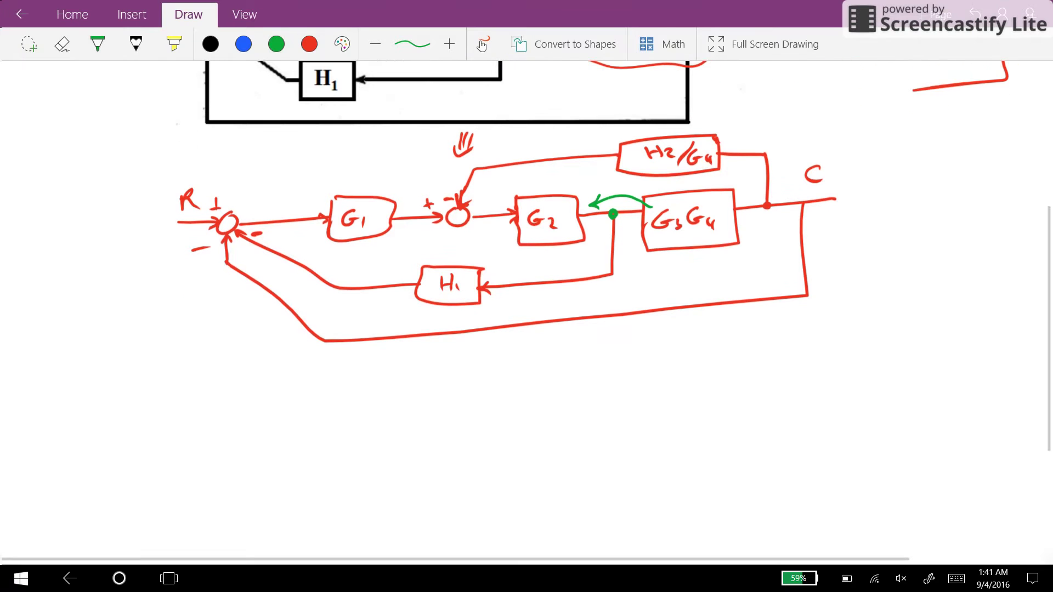
{"action": "scroll", "coordinate": [526, 307], "scroll_direction": "right", "scroll_amount": 1}
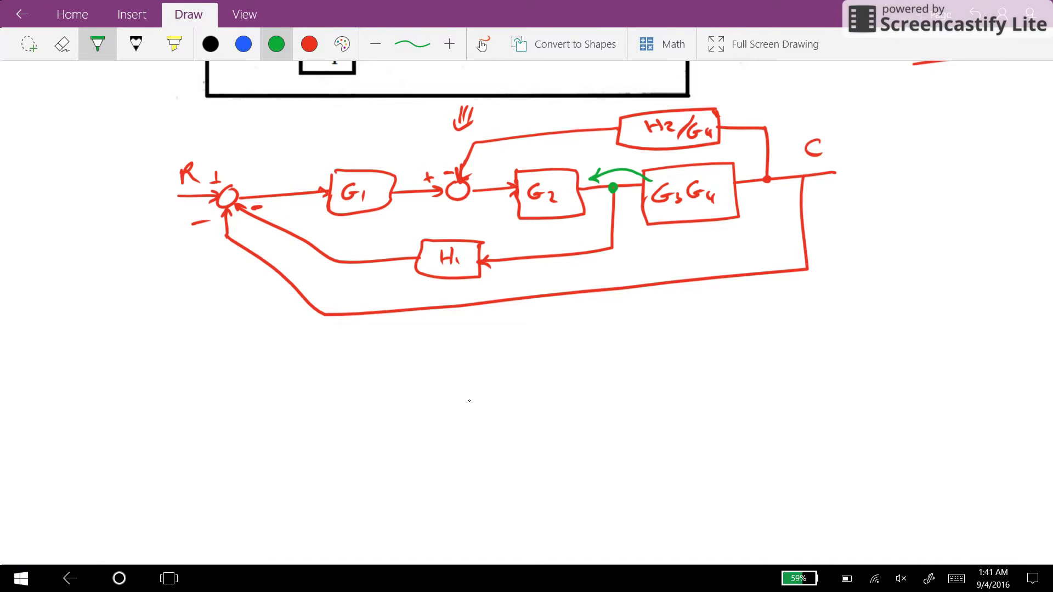
Step: Draw a green down arrow, then start the new diagram with input R and a plus/minus summing junction
{"action": "left_click_drag", "start_coordinate": [601, 275], "coordinate": [590, 310]}
{"action": "left_click_drag", "start_coordinate": [596, 276], "coordinate": [583, 310]}
{"action": "left_click_drag", "start_coordinate": [601, 299], "coordinate": [584, 312]}
{"action": "mouse_move", "coordinate": [213, 400]}
{"action": "left_mouse_down"}
{"action": "mouse_move", "coordinate": [258, 396]}
{"action": "mouse_move", "coordinate": [207, 375]}
{"action": "mouse_move", "coordinate": [225, 388]}
{"action": "mouse_move", "coordinate": [294, 387]}
{"action": "mouse_move", "coordinate": [266, 405]}
{"action": "left_mouse_up"}
{"action": "left_click_drag", "start_coordinate": [280, 366], "coordinate": [280, 378]}
{"action": "left_click_drag", "start_coordinate": [276, 372], "coordinate": [286, 372]}
{"action": "mouse_move", "coordinate": [284, 407]}
{"action": "left_mouse_down"}
{"action": "mouse_move", "coordinate": [297, 469]}
{"action": "mouse_move", "coordinate": [290, 419]}
{"action": "mouse_move", "coordinate": [265, 425]}
{"action": "mouse_move", "coordinate": [333, 418]}
{"action": "mouse_move", "coordinate": [296, 405]}
{"action": "mouse_move", "coordinate": [389, 383]}
{"action": "mouse_move", "coordinate": [393, 400]}
{"action": "mouse_move", "coordinate": [449, 363]}
{"action": "mouse_move", "coordinate": [395, 406]}
{"action": "mouse_move", "coordinate": [420, 385]}
{"action": "mouse_move", "coordinate": [430, 395]}
{"action": "mouse_move", "coordinate": [514, 379]}
{"action": "left_mouse_up"}
Step: Add G1, the second summing junction and the merged G2G3G4 forward block
{"action": "mouse_move", "coordinate": [499, 375]}
{"action": "left_mouse_down"}
{"action": "mouse_move", "coordinate": [501, 384]}
{"action": "mouse_move", "coordinate": [496, 371]}
{"action": "left_mouse_up"}
{"action": "mouse_move", "coordinate": [491, 369]}
{"action": "left_mouse_down"}
{"action": "mouse_move", "coordinate": [523, 374]}
{"action": "mouse_move", "coordinate": [526, 359]}
{"action": "mouse_move", "coordinate": [524, 372]}
{"action": "mouse_move", "coordinate": [517, 360]}
{"action": "mouse_move", "coordinate": [597, 379]}
{"action": "mouse_move", "coordinate": [594, 412]}
{"action": "left_mouse_up"}
{"action": "mouse_move", "coordinate": [597, 361]}
{"action": "left_mouse_down"}
{"action": "mouse_move", "coordinate": [711, 360]}
{"action": "mouse_move", "coordinate": [594, 410]}
{"action": "left_mouse_up"}
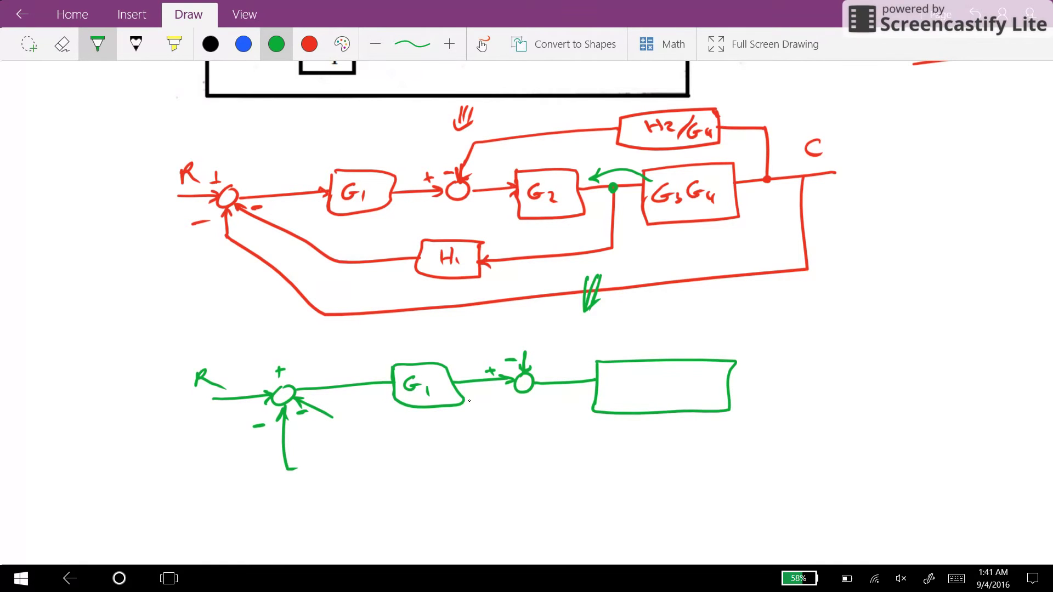
{"action": "mouse_move", "coordinate": [626, 376]}
{"action": "left_mouse_down"}
{"action": "mouse_move", "coordinate": [637, 394]}
{"action": "mouse_move", "coordinate": [655, 387]}
{"action": "mouse_move", "coordinate": [665, 399]}
{"action": "mouse_move", "coordinate": [780, 376]}
{"action": "mouse_move", "coordinate": [746, 463]}
{"action": "mouse_move", "coordinate": [722, 463]}
{"action": "mouse_move", "coordinate": [723, 487]}
{"action": "mouse_move", "coordinate": [608, 438]}
{"action": "mouse_move", "coordinate": [724, 459]}
{"action": "left_mouse_up"}
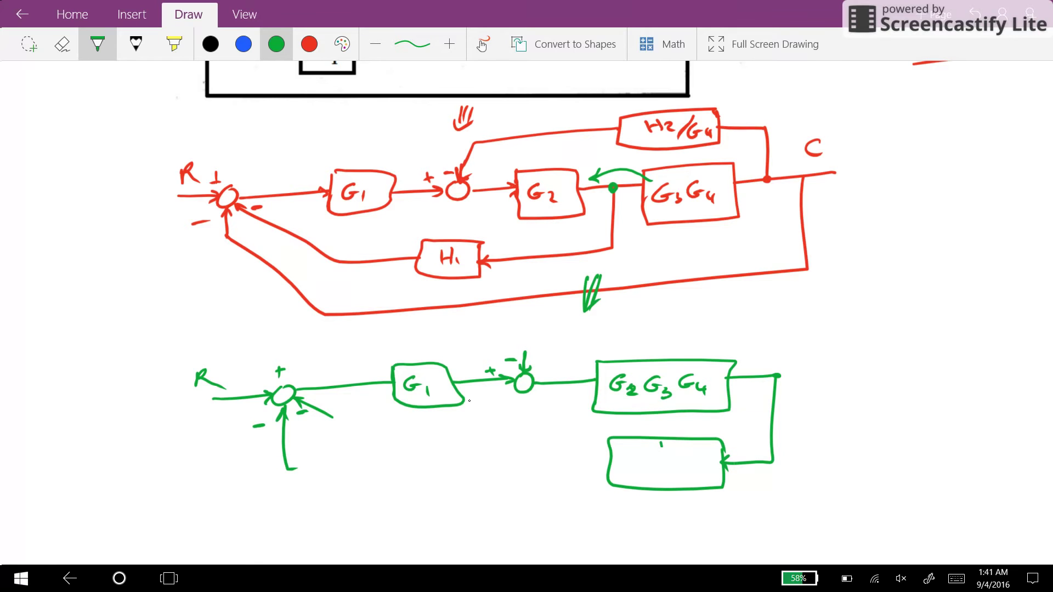
Step: Draw the lower feedback path with 1/G3G4 and H1 boxes back to the first junction
{"action": "left_click_drag", "start_coordinate": [661, 444], "coordinate": [663, 457]}
{"action": "mouse_move", "coordinate": [635, 465]}
{"action": "left_mouse_down"}
{"action": "mouse_move", "coordinate": [688, 459]}
{"action": "mouse_move", "coordinate": [642, 476]}
{"action": "mouse_move", "coordinate": [690, 479]}
{"action": "mouse_move", "coordinate": [574, 467]}
{"action": "left_mouse_up"}
{"action": "mouse_move", "coordinate": [583, 462]}
{"action": "left_mouse_down"}
{"action": "mouse_move", "coordinate": [573, 468]}
{"action": "mouse_move", "coordinate": [584, 478]}
{"action": "left_mouse_up"}
{"action": "mouse_move", "coordinate": [573, 449]}
{"action": "left_mouse_down"}
{"action": "mouse_move", "coordinate": [574, 481]}
{"action": "mouse_move", "coordinate": [522, 447]}
{"action": "mouse_move", "coordinate": [573, 448]}
{"action": "mouse_move", "coordinate": [540, 469]}
{"action": "left_mouse_up"}
{"action": "mouse_move", "coordinate": [550, 452]}
{"action": "left_mouse_down"}
{"action": "mouse_move", "coordinate": [549, 469]}
{"action": "mouse_move", "coordinate": [548, 460]}
{"action": "left_mouse_up"}
{"action": "mouse_move", "coordinate": [556, 458]}
{"action": "left_mouse_down"}
{"action": "mouse_move", "coordinate": [559, 469]}
{"action": "mouse_move", "coordinate": [456, 466]}
{"action": "mouse_move", "coordinate": [319, 416]}
{"action": "left_mouse_up"}
{"action": "scroll", "coordinate": [507, 277], "scroll_direction": "down", "scroll_amount": 2}
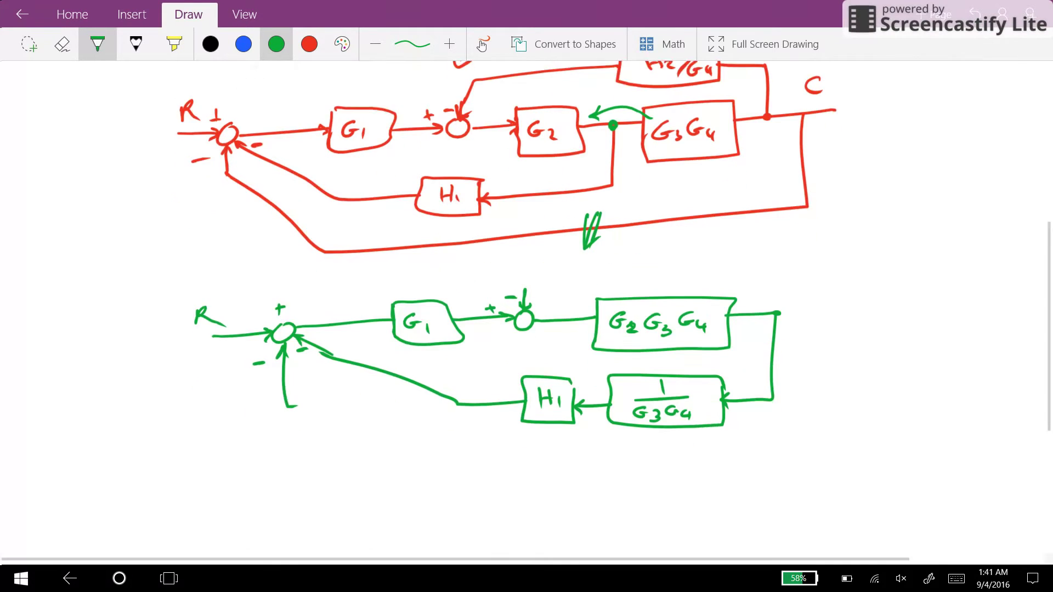
{"action": "scroll", "coordinate": [507, 276], "scroll_direction": "down", "scroll_amount": 1}
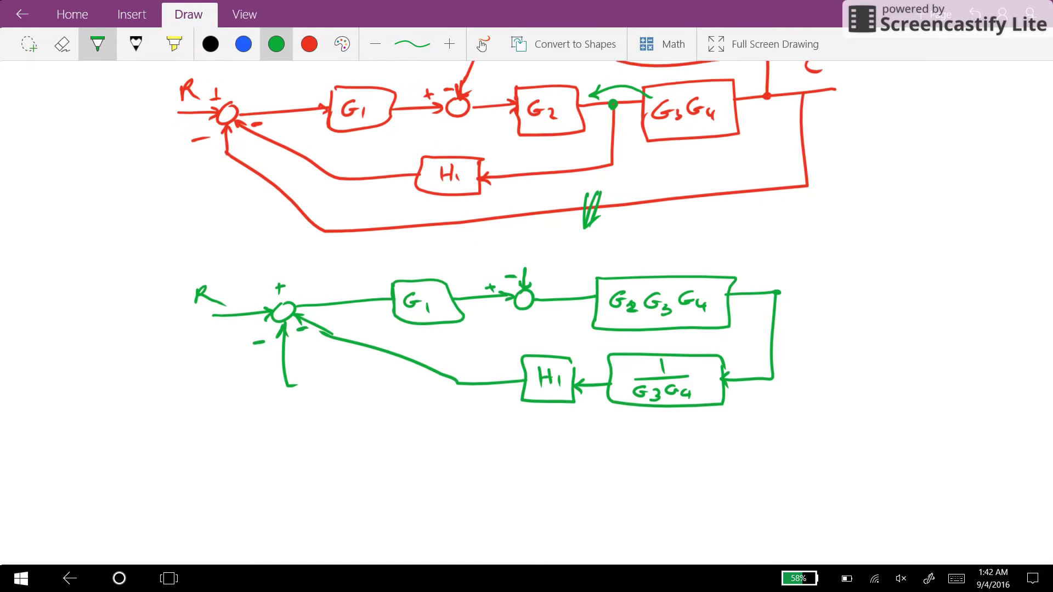
{"action": "scroll", "coordinate": [506, 277], "scroll_direction": "up", "scroll_amount": 3}
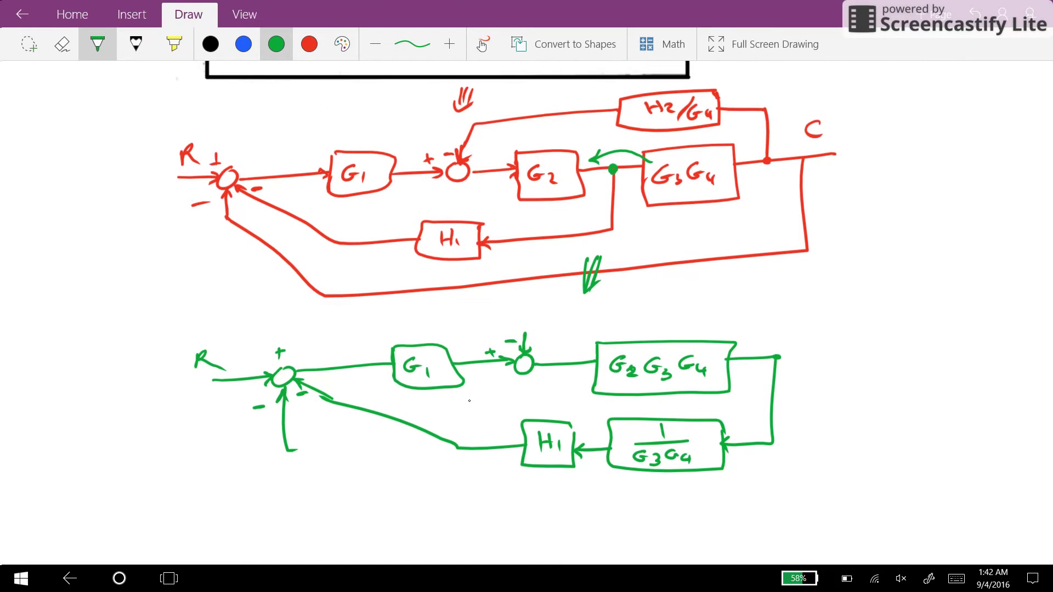
Step: Add the top H2/G4 feedback box from the output back to the second summing junction
{"action": "mouse_move", "coordinate": [778, 358]}
{"action": "left_mouse_down"}
{"action": "mouse_move", "coordinate": [847, 353]}
{"action": "mouse_move", "coordinate": [814, 307]}
{"action": "mouse_move", "coordinate": [817, 286]}
{"action": "mouse_move", "coordinate": [779, 288]}
{"action": "mouse_move", "coordinate": [790, 296]}
{"action": "left_mouse_up"}
{"action": "mouse_move", "coordinate": [778, 277]}
{"action": "left_mouse_down"}
{"action": "mouse_move", "coordinate": [777, 306]}
{"action": "mouse_move", "coordinate": [678, 288]}
{"action": "mouse_move", "coordinate": [783, 285]}
{"action": "left_mouse_up"}
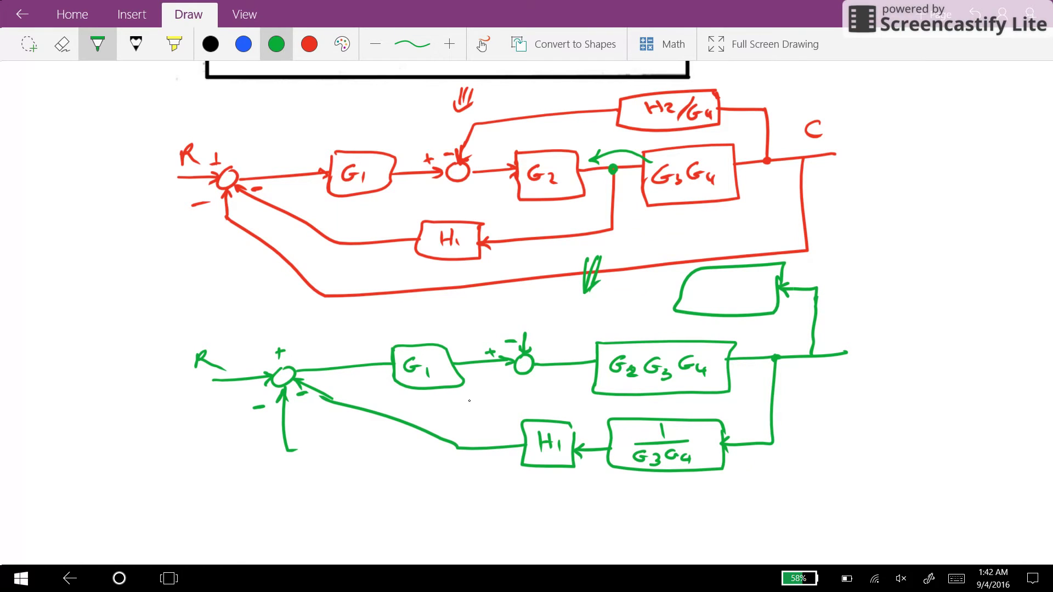
{"action": "left_click_drag", "start_coordinate": [708, 275], "coordinate": [707, 291]}
{"action": "mouse_move", "coordinate": [715, 274]}
{"action": "left_mouse_down"}
{"action": "mouse_move", "coordinate": [714, 290]}
{"action": "mouse_move", "coordinate": [719, 282]}
{"action": "left_mouse_up"}
{"action": "mouse_move", "coordinate": [724, 279]}
{"action": "left_mouse_down"}
{"action": "mouse_move", "coordinate": [725, 305]}
{"action": "mouse_move", "coordinate": [760, 303]}
{"action": "left_mouse_up"}
{"action": "mouse_move", "coordinate": [576, 299]}
{"action": "left_mouse_down"}
{"action": "mouse_move", "coordinate": [550, 303]}
{"action": "mouse_move", "coordinate": [524, 341]}
{"action": "left_mouse_up"}
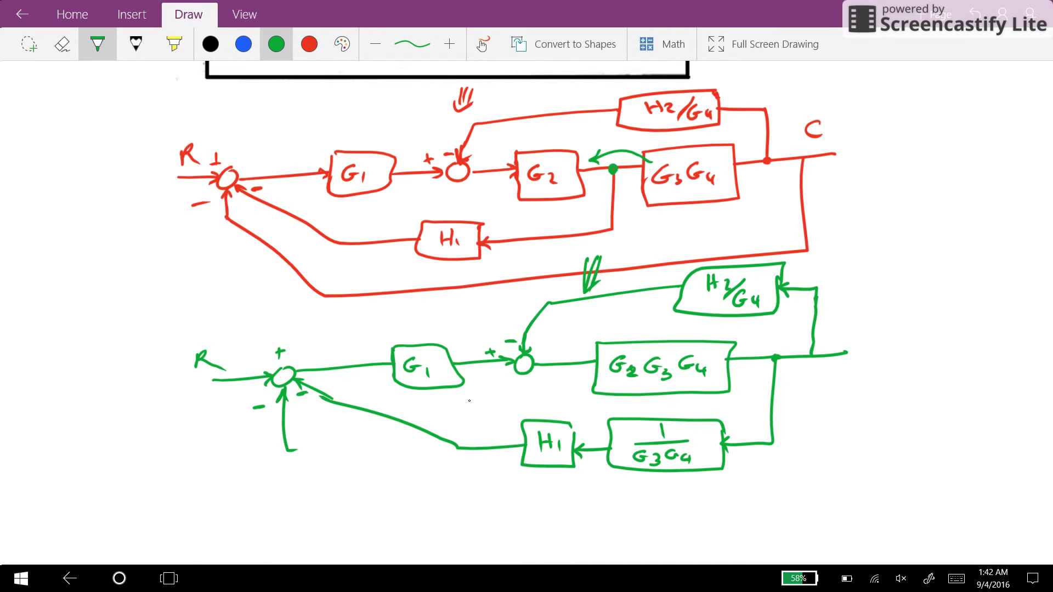
Step: Extend the output line, label it C, and draw the outer feedback loop to the input junction
{"action": "left_click_drag", "start_coordinate": [846, 353], "coordinate": [897, 353]}
{"action": "mouse_move", "coordinate": [902, 315]}
{"action": "left_mouse_down"}
{"action": "mouse_move", "coordinate": [880, 322]}
{"action": "mouse_move", "coordinate": [902, 329]}
{"action": "left_mouse_up"}
{"action": "mouse_move", "coordinate": [842, 356]}
{"action": "left_mouse_down"}
{"action": "mouse_move", "coordinate": [844, 494]}
{"action": "mouse_move", "coordinate": [349, 502]}
{"action": "mouse_move", "coordinate": [288, 451]}
{"action": "left_mouse_up"}
{"action": "scroll", "coordinate": [527, 313], "scroll_direction": "down", "scroll_amount": 2}
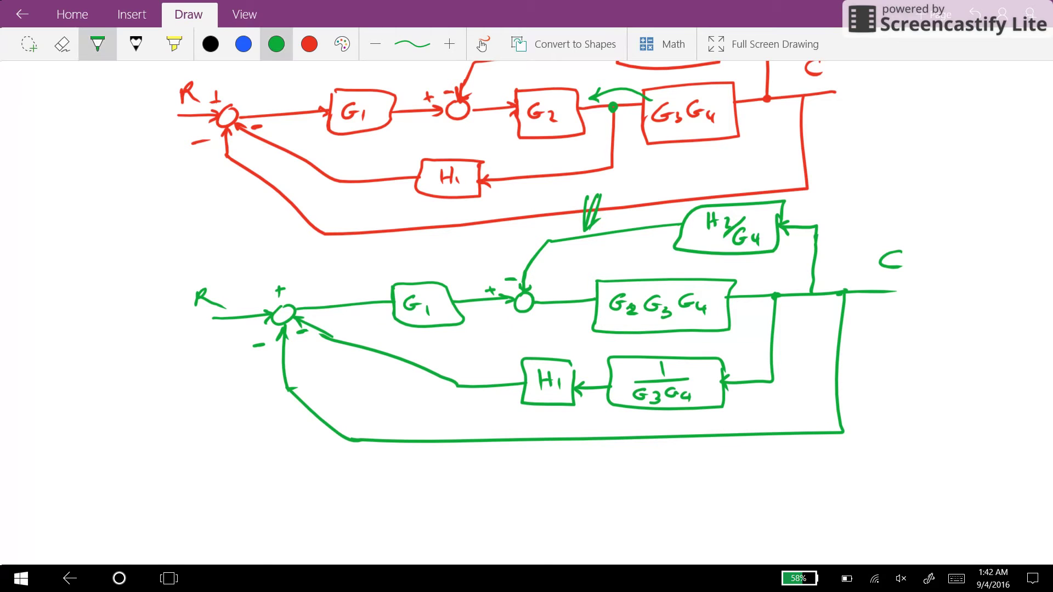
Step: Switch to blue ink and draw an arrow showing G1 moving forward past the junction
{"action": "left_click", "coordinate": [243, 44]}
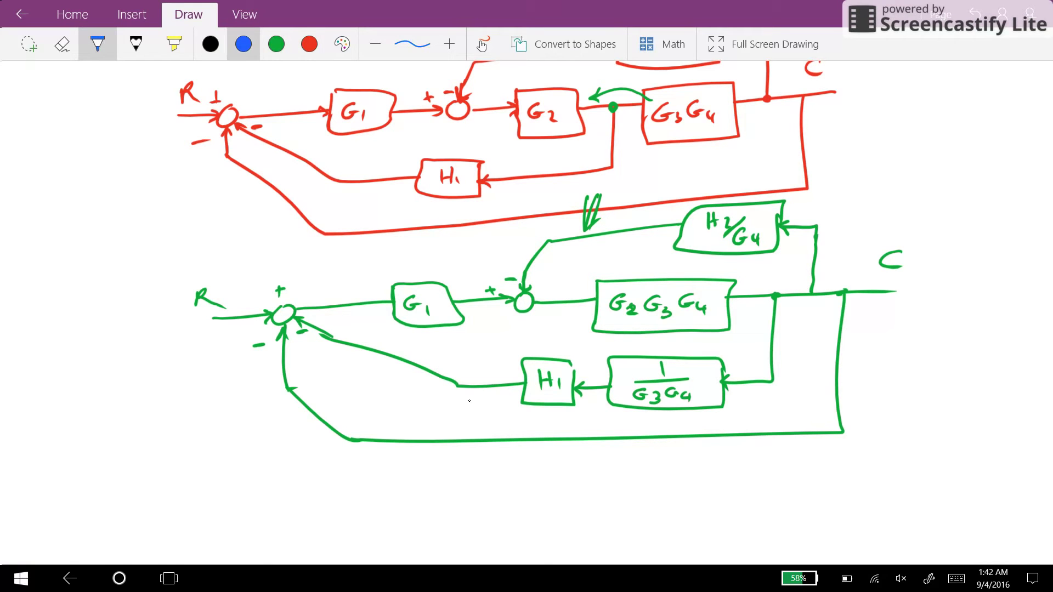
{"action": "mouse_move", "coordinate": [439, 332]}
{"action": "left_mouse_down"}
{"action": "mouse_move", "coordinate": [535, 334]}
{"action": "mouse_move", "coordinate": [562, 318]}
{"action": "mouse_move", "coordinate": [551, 334]}
{"action": "left_mouse_up"}
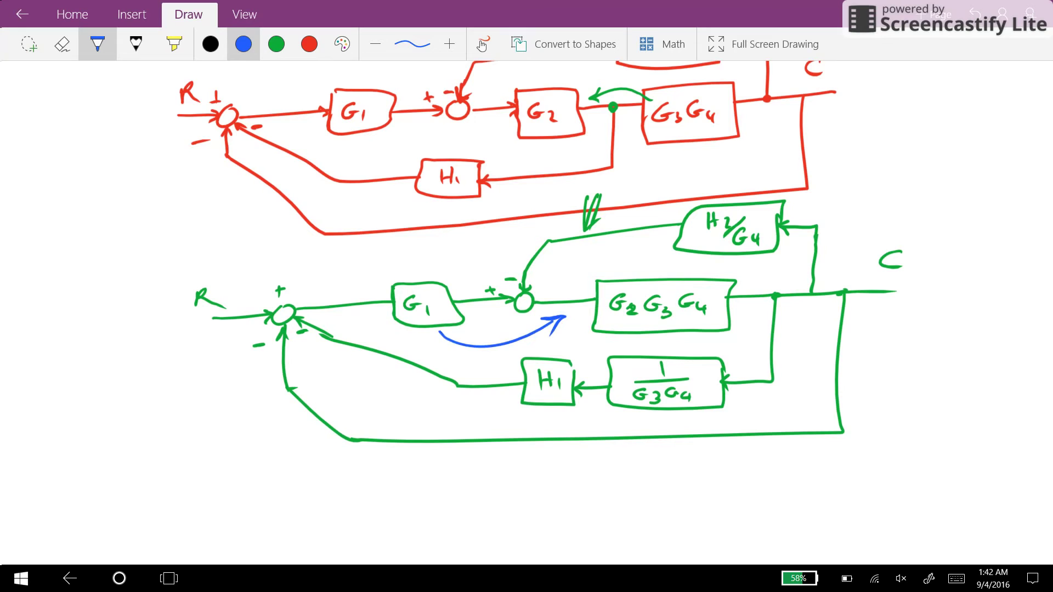
{"action": "scroll", "coordinate": [470, 401], "scroll_direction": "down", "scroll_amount": 1}
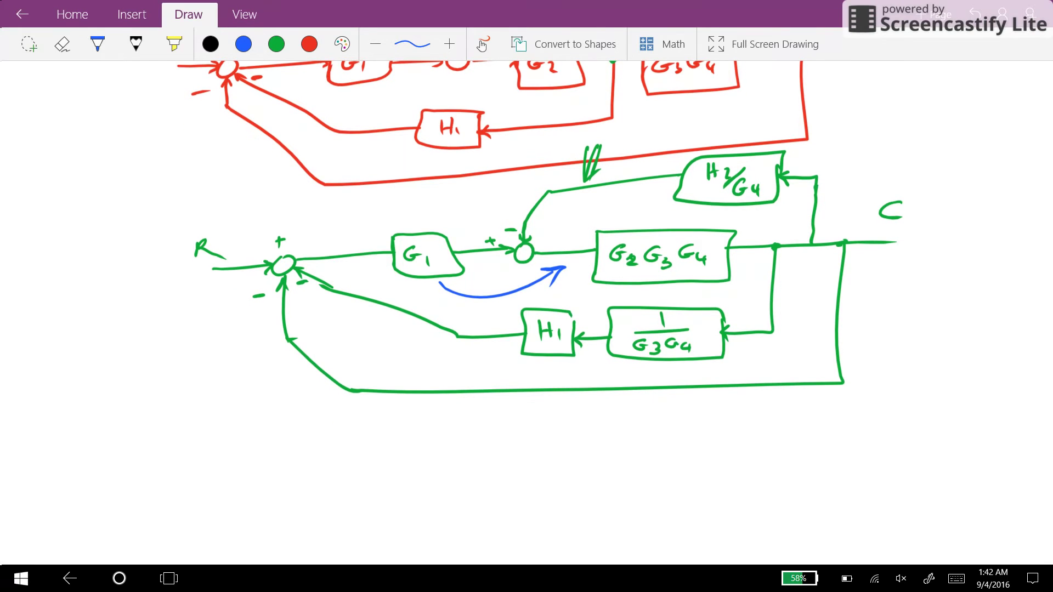
{"action": "scroll", "coordinate": [526, 311], "scroll_direction": "down", "scroll_amount": 1}
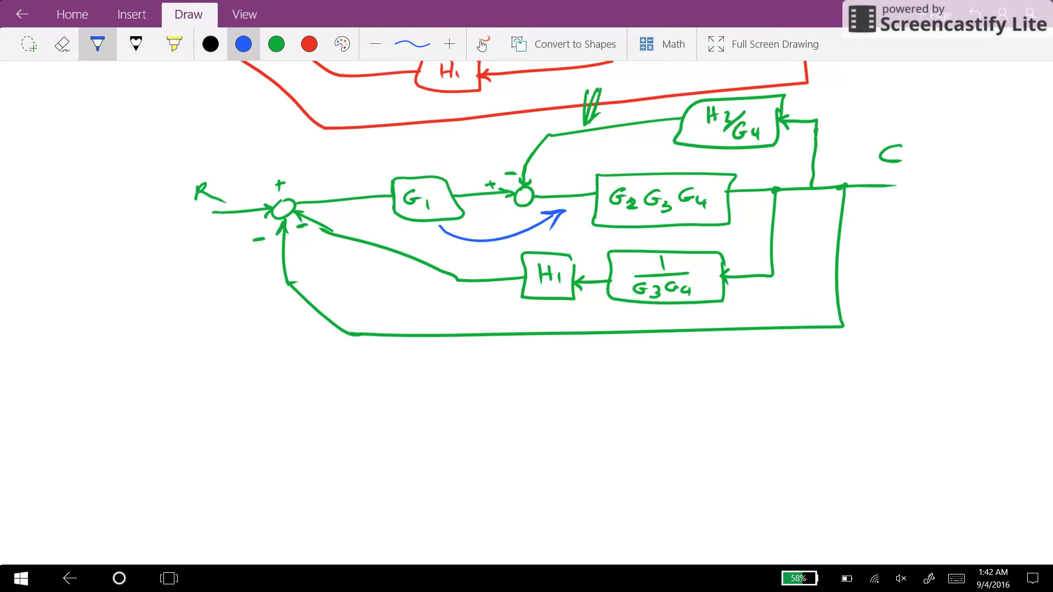
Step: Start the blue diagram with input R, the first summing junction and its two feedback lines
{"action": "left_click_drag", "start_coordinate": [210, 417], "coordinate": [265, 416]}
{"action": "left_click_drag", "start_coordinate": [200, 400], "coordinate": [285, 422]}
{"action": "left_click_drag", "start_coordinate": [259, 409], "coordinate": [267, 418]}
{"action": "mouse_move", "coordinate": [246, 399]}
{"action": "left_mouse_down"}
{"action": "mouse_move", "coordinate": [290, 416]}
{"action": "mouse_move", "coordinate": [378, 408]}
{"action": "left_mouse_up"}
{"action": "mouse_move", "coordinate": [275, 427]}
{"action": "left_mouse_down"}
{"action": "mouse_move", "coordinate": [297, 470]}
{"action": "mouse_move", "coordinate": [276, 429]}
{"action": "left_mouse_up"}
{"action": "mouse_move", "coordinate": [276, 429]}
{"action": "left_mouse_down"}
{"action": "mouse_move", "coordinate": [285, 435]}
{"action": "mouse_move", "coordinate": [261, 439]}
{"action": "mouse_move", "coordinate": [322, 449]}
{"action": "mouse_move", "coordinate": [289, 433]}
{"action": "mouse_move", "coordinate": [312, 423]}
{"action": "mouse_move", "coordinate": [354, 470]}
{"action": "mouse_move", "coordinate": [482, 475]}
{"action": "left_mouse_up"}
{"action": "mouse_move", "coordinate": [297, 466]}
{"action": "left_mouse_down"}
{"action": "mouse_move", "coordinate": [309, 487]}
{"action": "mouse_move", "coordinate": [492, 500]}
{"action": "left_mouse_up"}
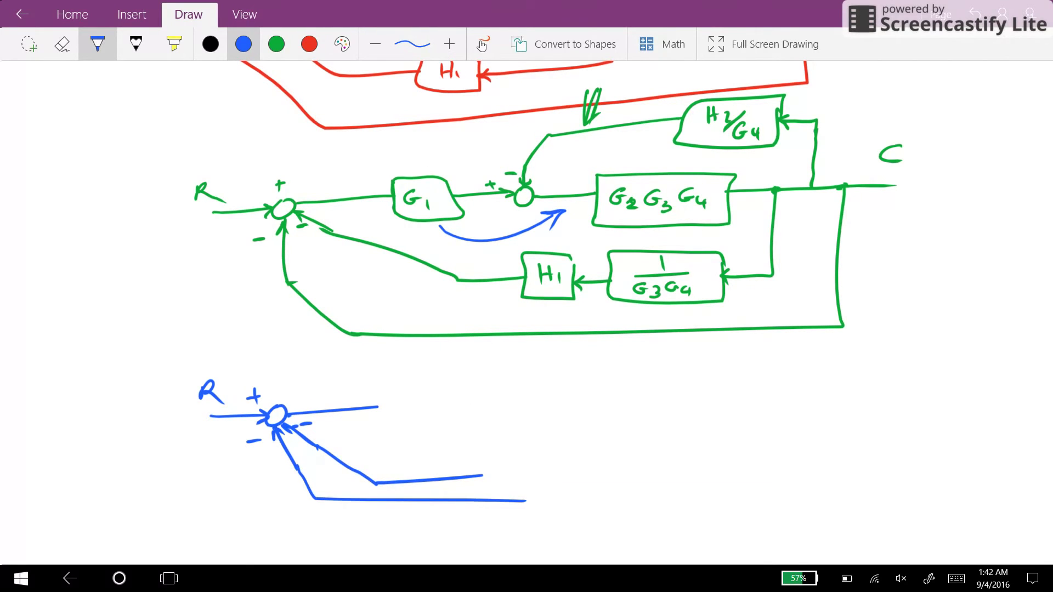
{"action": "left_click_drag", "start_coordinate": [418, 481], "coordinate": [519, 482]}
Step: Add the second summing junction, the G1 block and the G2G3G4 forward block
{"action": "mouse_move", "coordinate": [359, 408]}
{"action": "left_mouse_down"}
{"action": "mouse_move", "coordinate": [409, 401]}
{"action": "mouse_move", "coordinate": [380, 417]}
{"action": "left_mouse_up"}
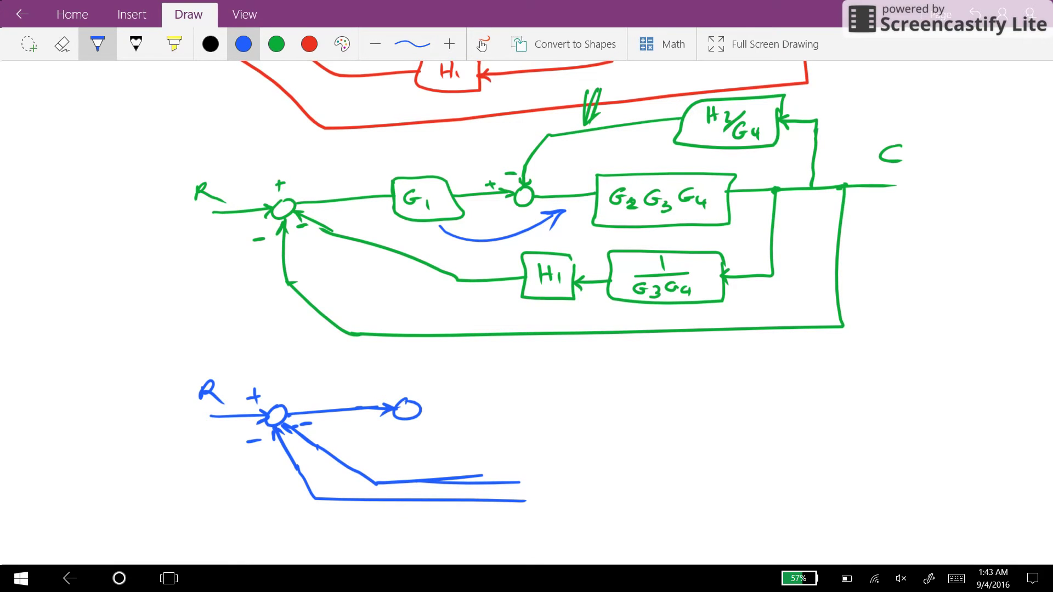
{"action": "mouse_move", "coordinate": [373, 425]}
{"action": "left_mouse_down"}
{"action": "mouse_move", "coordinate": [473, 407]}
{"action": "mouse_move", "coordinate": [475, 428]}
{"action": "mouse_move", "coordinate": [513, 434]}
{"action": "mouse_move", "coordinate": [492, 418]}
{"action": "mouse_move", "coordinate": [580, 409]}
{"action": "mouse_move", "coordinate": [585, 433]}
{"action": "left_mouse_up"}
{"action": "mouse_move", "coordinate": [579, 391]}
{"action": "left_mouse_down"}
{"action": "mouse_move", "coordinate": [725, 387]}
{"action": "mouse_move", "coordinate": [739, 441]}
{"action": "mouse_move", "coordinate": [601, 443]}
{"action": "mouse_move", "coordinate": [584, 433]}
{"action": "mouse_move", "coordinate": [593, 414]}
{"action": "mouse_move", "coordinate": [620, 423]}
{"action": "mouse_move", "coordinate": [640, 400]}
{"action": "mouse_move", "coordinate": [651, 423]}
{"action": "left_mouse_up"}
{"action": "mouse_move", "coordinate": [681, 399]}
{"action": "left_mouse_down"}
{"action": "mouse_move", "coordinate": [669, 411]}
{"action": "mouse_move", "coordinate": [683, 409]}
{"action": "left_mouse_up"}
{"action": "mouse_move", "coordinate": [690, 405]}
{"action": "left_mouse_down"}
{"action": "mouse_move", "coordinate": [697, 419]}
{"action": "mouse_move", "coordinate": [911, 401]}
{"action": "mouse_move", "coordinate": [905, 387]}
{"action": "left_mouse_up"}
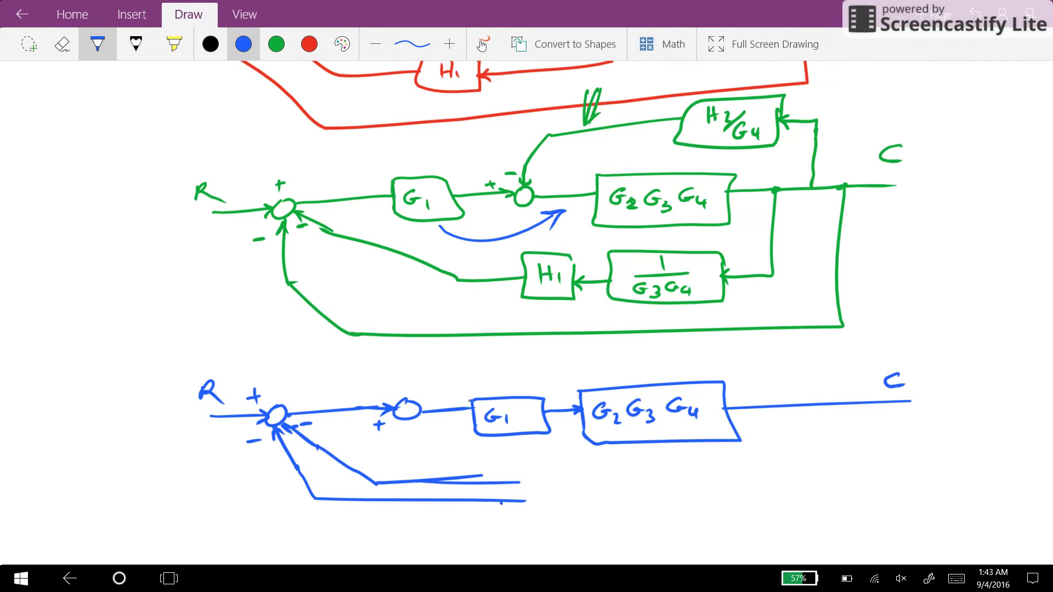
Step: Close the outer unity feedback from C and add the H1/G3G4 block into the second junction
{"action": "left_click_drag", "start_coordinate": [500, 502], "coordinate": [897, 497]}
{"action": "left_click_drag", "start_coordinate": [896, 404], "coordinate": [893, 498]}
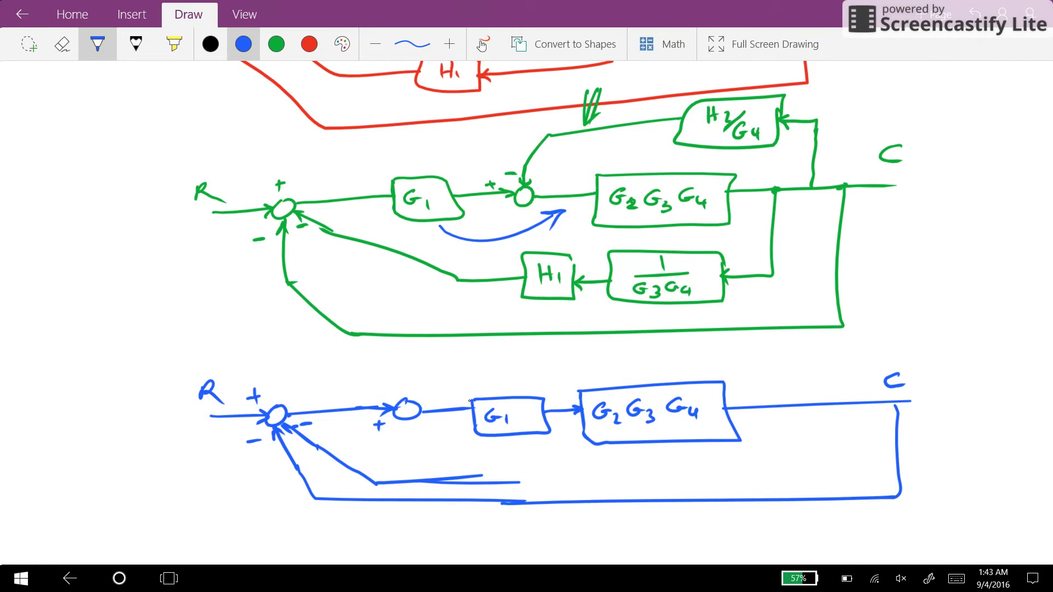
{"action": "mouse_move", "coordinate": [521, 458]}
{"action": "left_mouse_down"}
{"action": "mouse_move", "coordinate": [623, 451]}
{"action": "mouse_move", "coordinate": [686, 466]}
{"action": "mouse_move", "coordinate": [618, 490]}
{"action": "mouse_move", "coordinate": [520, 493]}
{"action": "mouse_move", "coordinate": [550, 476]}
{"action": "left_mouse_up"}
{"action": "mouse_move", "coordinate": [540, 470]}
{"action": "left_mouse_down"}
{"action": "mouse_move", "coordinate": [591, 455]}
{"action": "mouse_move", "coordinate": [569, 482]}
{"action": "mouse_move", "coordinate": [598, 477]}
{"action": "left_mouse_up"}
{"action": "left_click_drag", "start_coordinate": [603, 472], "coordinate": [603, 486]}
{"action": "left_click_drag", "start_coordinate": [632, 463], "coordinate": [643, 483]}
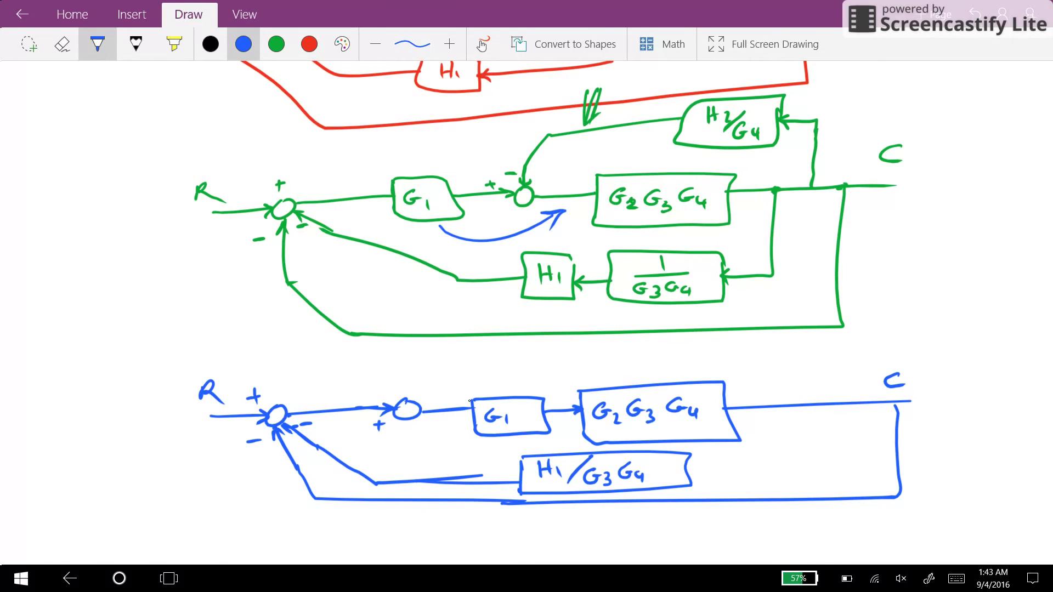
{"action": "left_click_drag", "start_coordinate": [414, 377], "coordinate": [410, 402]}
{"action": "left_click_drag", "start_coordinate": [410, 402], "coordinate": [420, 391]}
Step: Highlight the green diagram's H2/G4 feedback loop in yellow and thin the highlighter stroke
{"action": "left_click", "coordinate": [174, 44]}
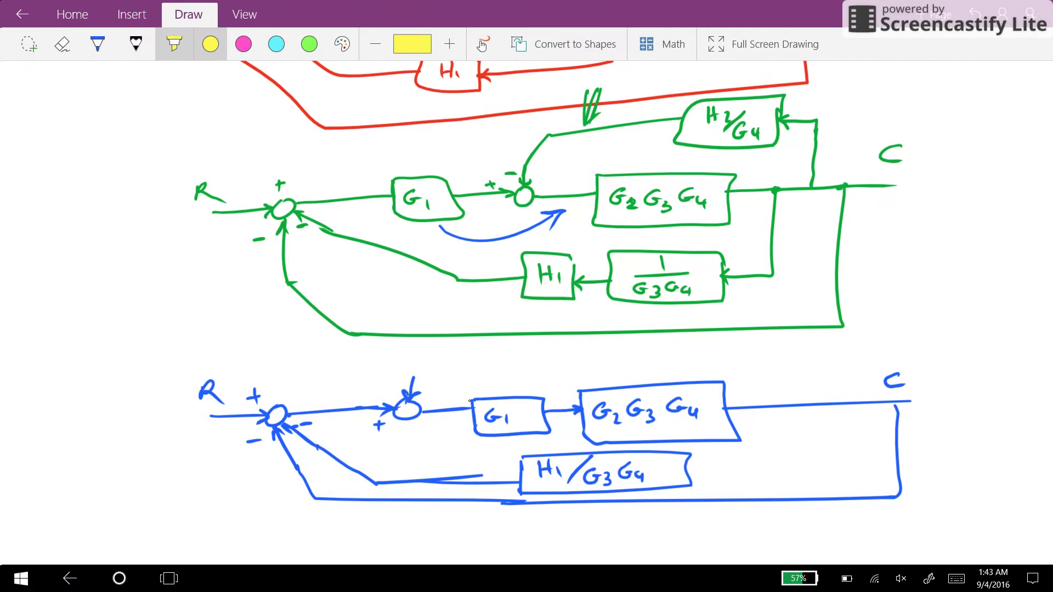
{"action": "mouse_move", "coordinate": [807, 173]}
{"action": "left_mouse_down"}
{"action": "mouse_move", "coordinate": [808, 135]}
{"action": "mouse_move", "coordinate": [620, 117]}
{"action": "mouse_move", "coordinate": [556, 189]}
{"action": "left_mouse_up"}
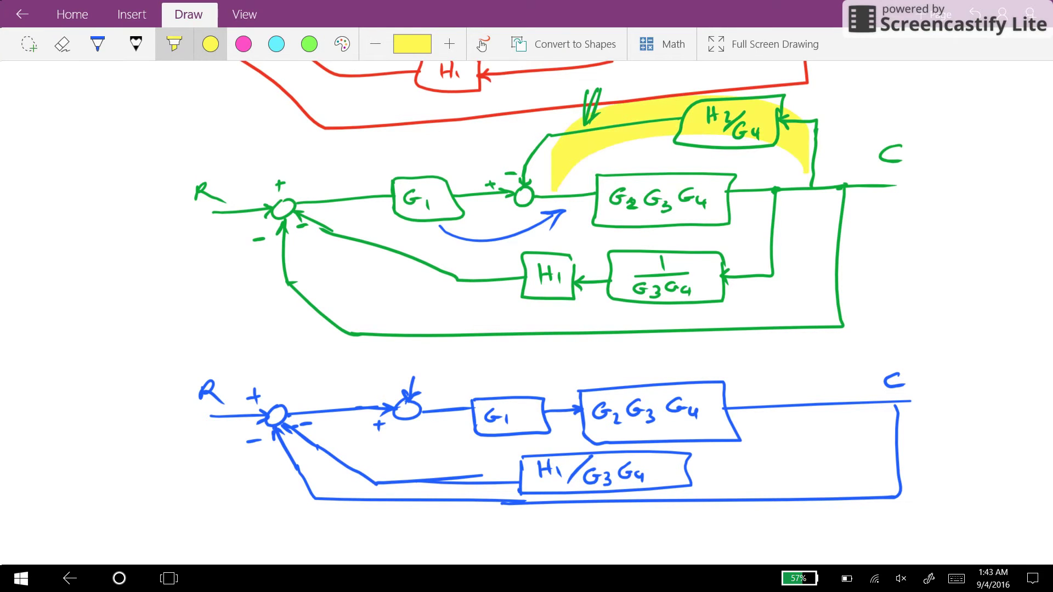
{"action": "left_click", "coordinate": [375, 44]}
Step: Draw a pickoff arrow from the blue diagram's output and switch the pen to black
{"action": "left_click", "coordinate": [136, 44]}
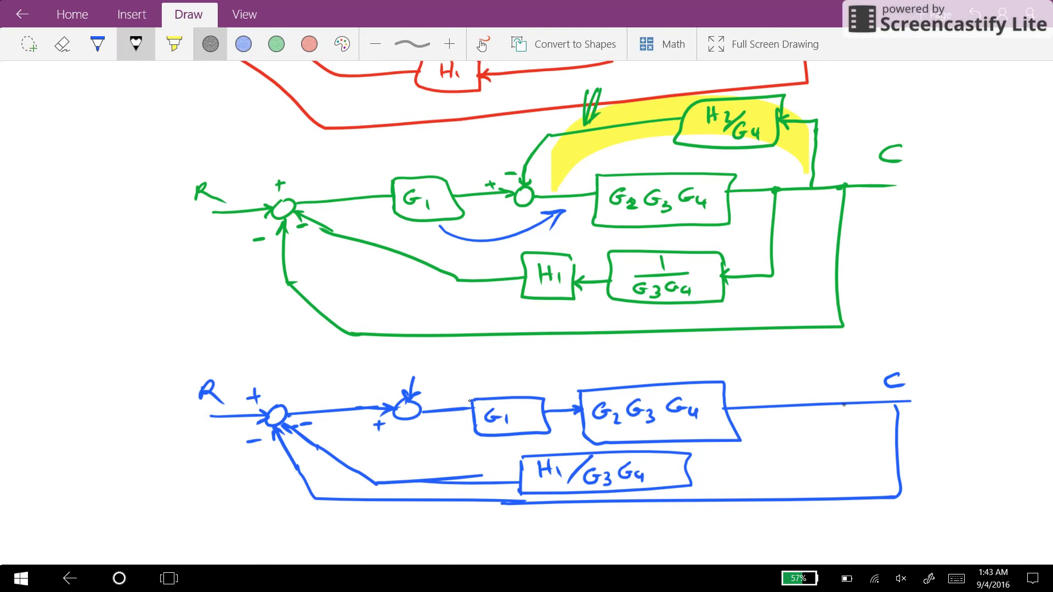
{"action": "mouse_move", "coordinate": [845, 405]}
{"action": "left_mouse_down"}
{"action": "mouse_move", "coordinate": [855, 351]}
{"action": "mouse_move", "coordinate": [807, 345]}
{"action": "mouse_move", "coordinate": [815, 362]}
{"action": "left_mouse_up"}
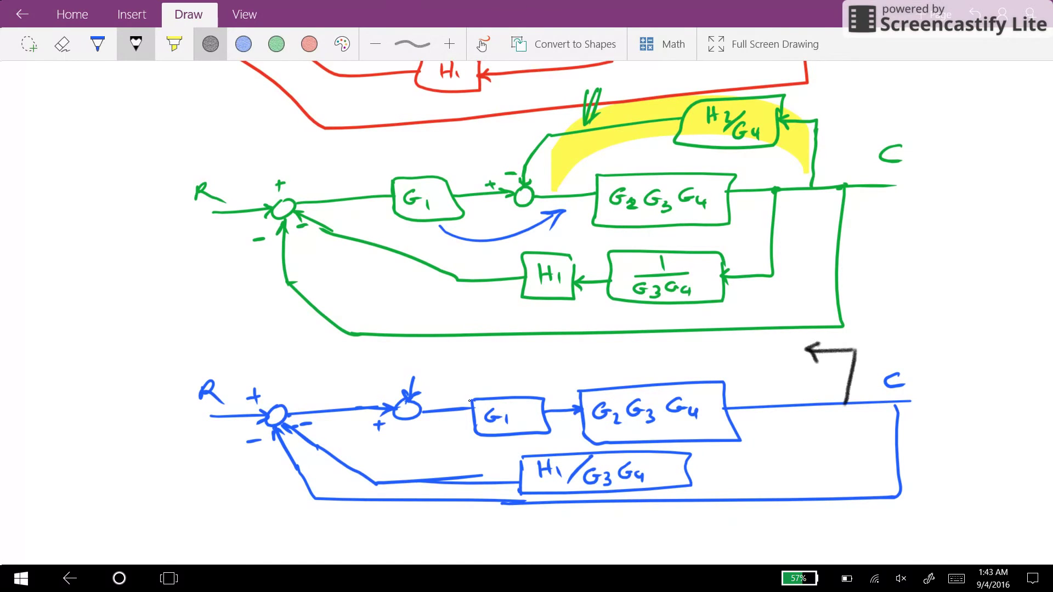
{"action": "left_click", "coordinate": [98, 44]}
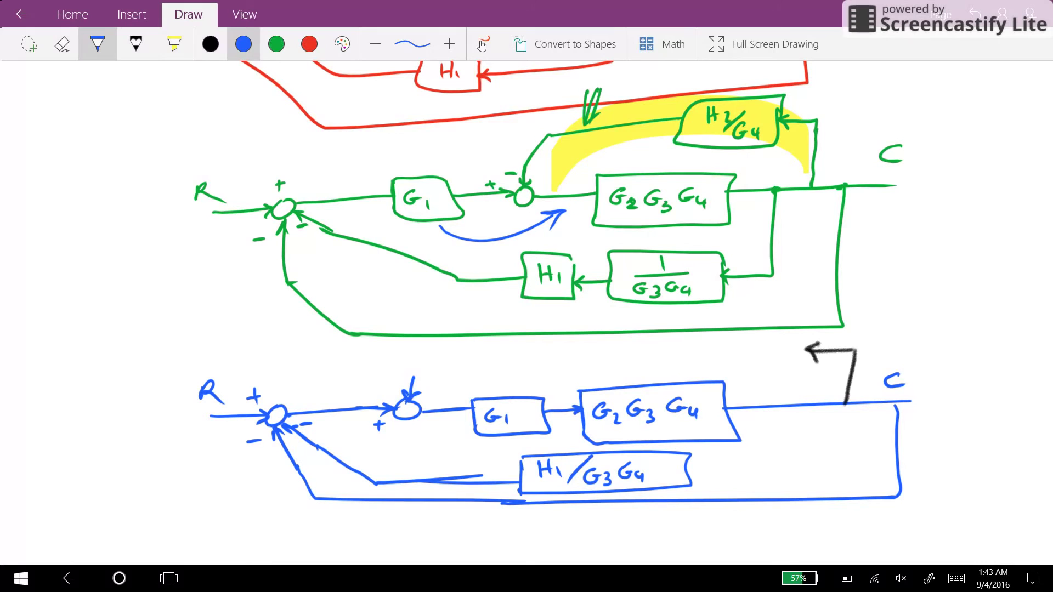
{"action": "left_click", "coordinate": [210, 44]}
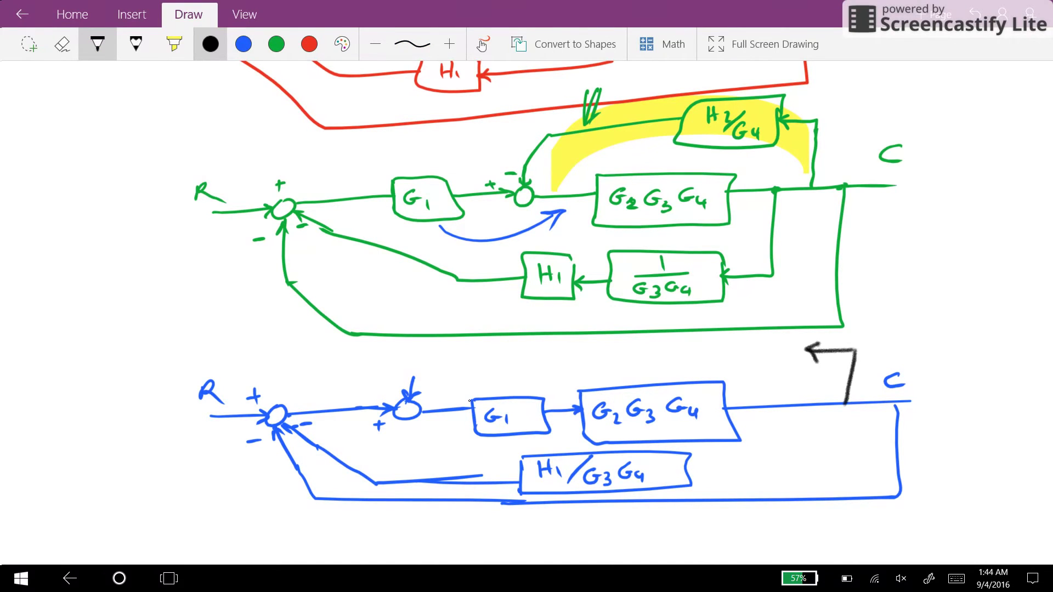
Step: Draw black H2/G4 and 1/G1 feedback boxes leading back toward the second junction
{"action": "mouse_move", "coordinate": [805, 327]}
{"action": "left_mouse_down"}
{"action": "mouse_move", "coordinate": [803, 376]}
{"action": "mouse_move", "coordinate": [715, 371]}
{"action": "mouse_move", "coordinate": [805, 328]}
{"action": "mouse_move", "coordinate": [722, 315]}
{"action": "mouse_move", "coordinate": [713, 370]}
{"action": "left_mouse_up"}
{"action": "left_click_drag", "start_coordinate": [737, 329], "coordinate": [737, 347]}
{"action": "left_click_drag", "start_coordinate": [747, 328], "coordinate": [748, 347]}
{"action": "mouse_move", "coordinate": [751, 339]}
{"action": "left_mouse_down"}
{"action": "mouse_move", "coordinate": [771, 332]}
{"action": "mouse_move", "coordinate": [761, 354]}
{"action": "mouse_move", "coordinate": [785, 367]}
{"action": "left_mouse_up"}
{"action": "mouse_move", "coordinate": [717, 345]}
{"action": "left_mouse_down"}
{"action": "mouse_move", "coordinate": [645, 344]}
{"action": "mouse_move", "coordinate": [647, 328]}
{"action": "mouse_move", "coordinate": [630, 366]}
{"action": "mouse_move", "coordinate": [578, 361]}
{"action": "mouse_move", "coordinate": [646, 321]}
{"action": "left_mouse_up"}
{"action": "mouse_move", "coordinate": [602, 329]}
{"action": "left_mouse_down"}
{"action": "mouse_move", "coordinate": [619, 344]}
{"action": "mouse_move", "coordinate": [603, 364]}
{"action": "left_mouse_up"}
{"action": "mouse_move", "coordinate": [619, 356]}
{"action": "left_mouse_down"}
{"action": "mouse_move", "coordinate": [445, 349]}
{"action": "mouse_move", "coordinate": [420, 362]}
{"action": "mouse_move", "coordinate": [411, 387]}
{"action": "left_mouse_up"}
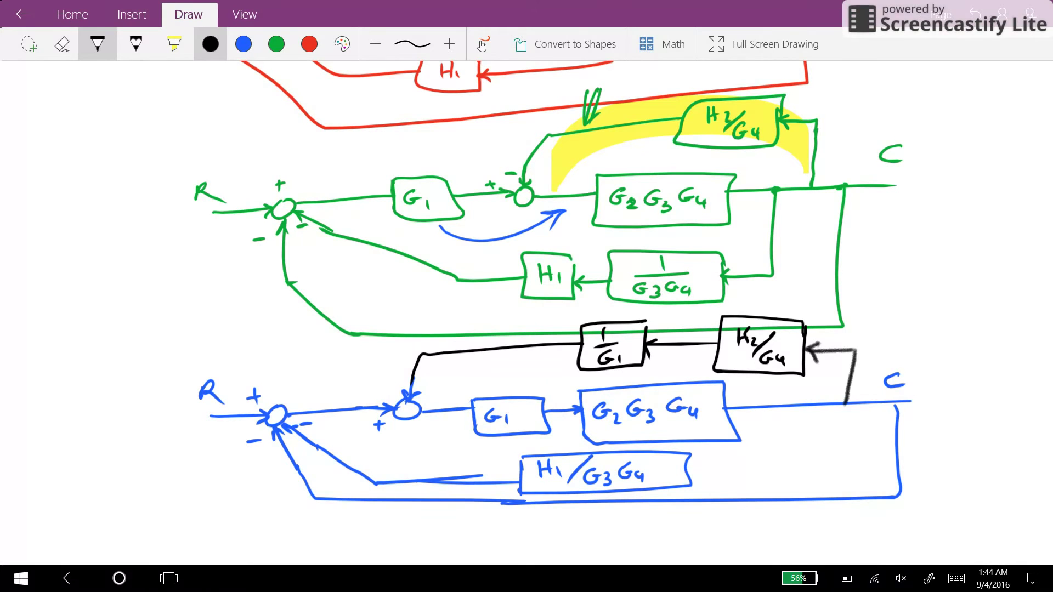
Step: Draw a step-down arrow and start the next diagram with input R and a summing junction
{"action": "scroll", "coordinate": [553, 284], "scroll_direction": "down", "scroll_amount": 5}
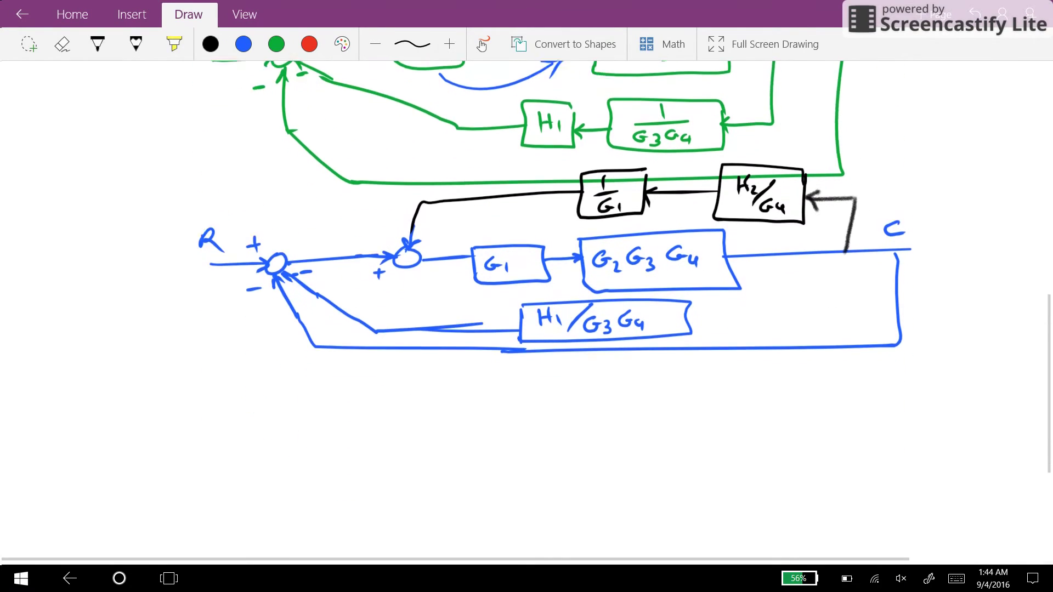
{"action": "left_click_drag", "start_coordinate": [643, 298], "coordinate": [637, 327]}
{"action": "mouse_move", "coordinate": [633, 302]}
{"action": "left_mouse_down"}
{"action": "mouse_move", "coordinate": [632, 327]}
{"action": "mouse_move", "coordinate": [664, 313]}
{"action": "left_mouse_up"}
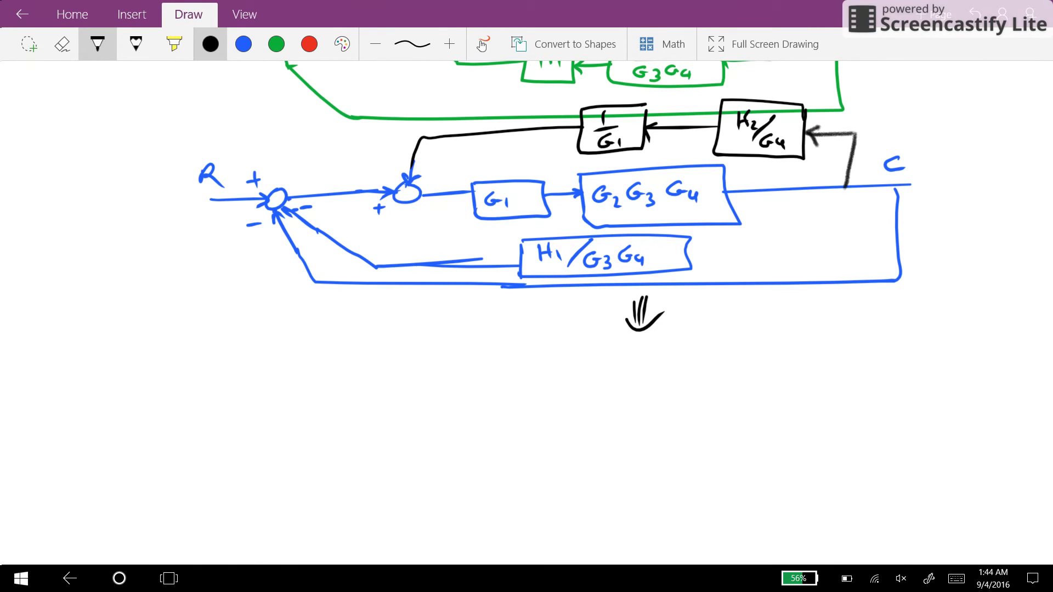
{"action": "left_click_drag", "start_coordinate": [297, 402], "coordinate": [379, 399]}
{"action": "left_click_drag", "start_coordinate": [362, 392], "coordinate": [361, 407]}
{"action": "mouse_move", "coordinate": [328, 366]}
{"action": "left_mouse_down"}
{"action": "mouse_move", "coordinate": [321, 379]}
{"action": "mouse_move", "coordinate": [391, 386]}
{"action": "mouse_move", "coordinate": [373, 381]}
{"action": "left_mouse_up"}
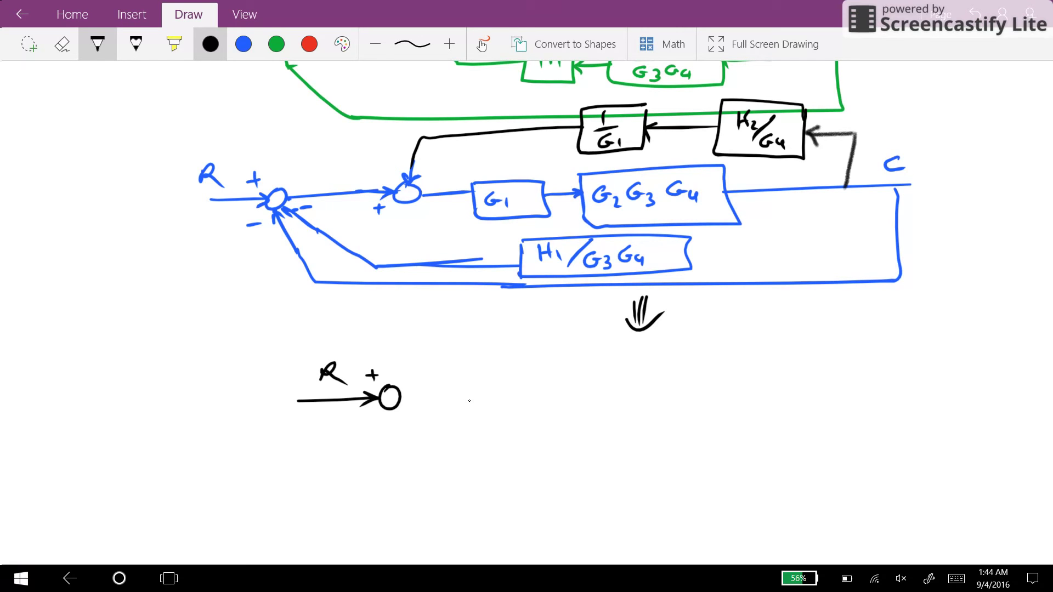
Step: Add a black minus sign at the R summing junction to mark negative feedback
{"action": "scroll", "coordinate": [470, 401], "scroll_direction": "up", "scroll_amount": 3}
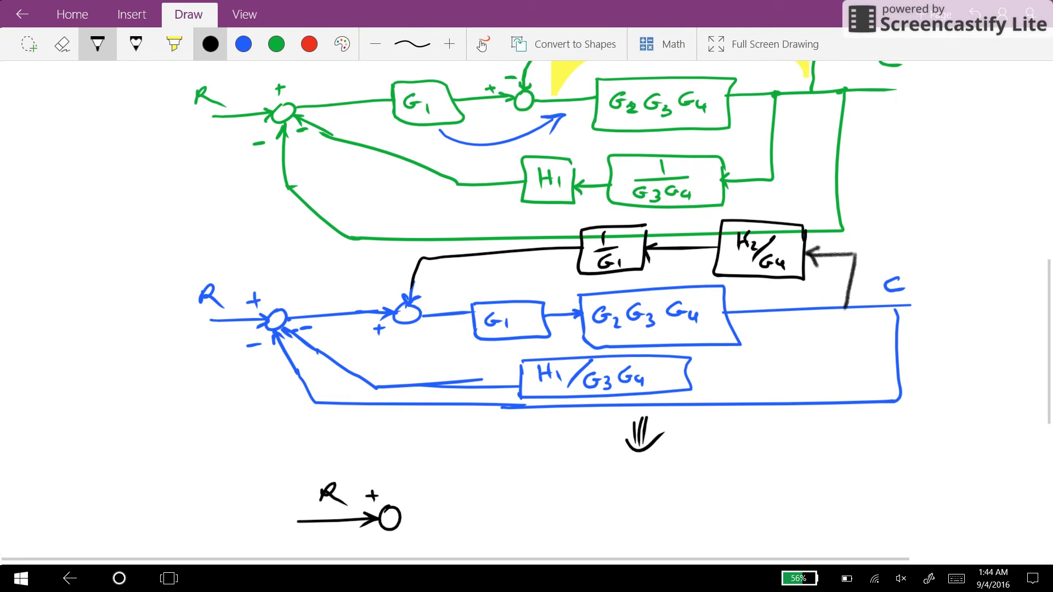
{"action": "left_click_drag", "start_coordinate": [390, 288], "coordinate": [405, 286]}
{"action": "scroll", "coordinate": [560, 236], "scroll_direction": "down", "scroll_amount": 2}
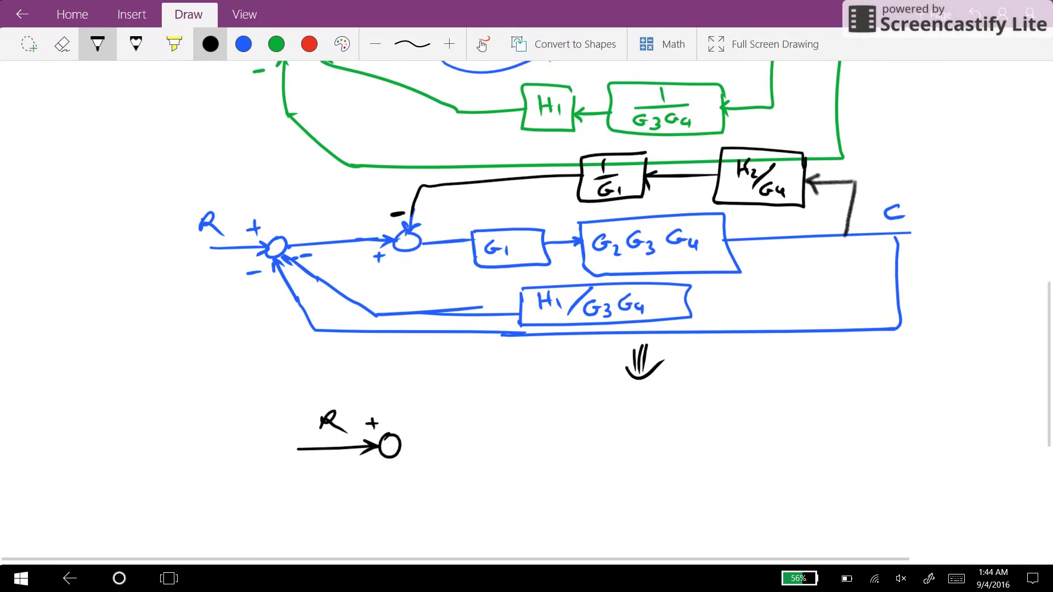
{"action": "scroll", "coordinate": [555, 236], "scroll_direction": "down", "scroll_amount": 3}
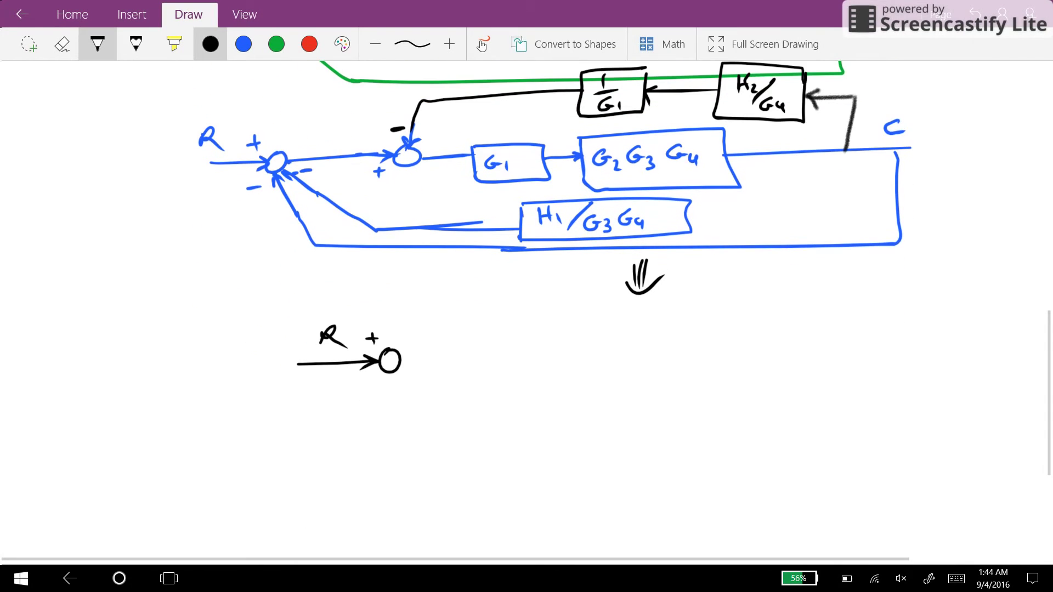
Step: Draw an arrow from the junction into a G1G2G3G4 forward block with output C
{"action": "left_click_drag", "start_coordinate": [402, 361], "coordinate": [513, 353]}
{"action": "left_click_drag", "start_coordinate": [488, 349], "coordinate": [511, 387]}
{"action": "mouse_move", "coordinate": [516, 335]}
{"action": "left_mouse_down"}
{"action": "mouse_move", "coordinate": [675, 333]}
{"action": "mouse_move", "coordinate": [715, 384]}
{"action": "mouse_move", "coordinate": [510, 390]}
{"action": "left_mouse_up"}
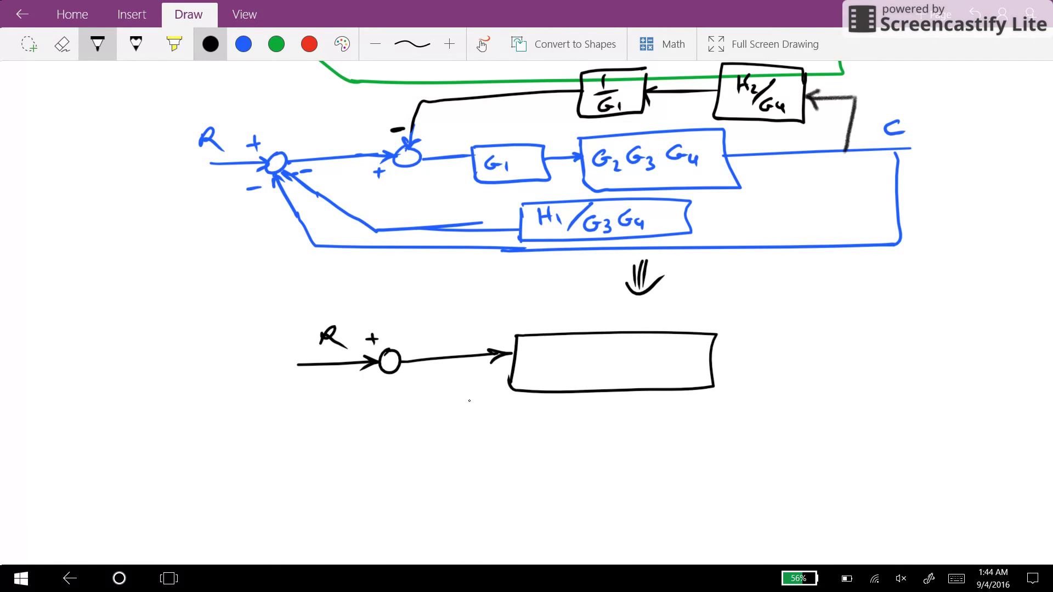
{"action": "mouse_move", "coordinate": [540, 354]}
{"action": "left_mouse_down"}
{"action": "mouse_move", "coordinate": [551, 371]}
{"action": "mouse_move", "coordinate": [580, 358]}
{"action": "left_mouse_up"}
{"action": "mouse_move", "coordinate": [584, 361]}
{"action": "left_mouse_down"}
{"action": "mouse_move", "coordinate": [622, 371]}
{"action": "mouse_move", "coordinate": [665, 356]}
{"action": "mouse_move", "coordinate": [678, 369]}
{"action": "mouse_move", "coordinate": [874, 347]}
{"action": "mouse_move", "coordinate": [862, 322]}
{"action": "mouse_move", "coordinate": [882, 331]}
{"action": "left_mouse_up"}
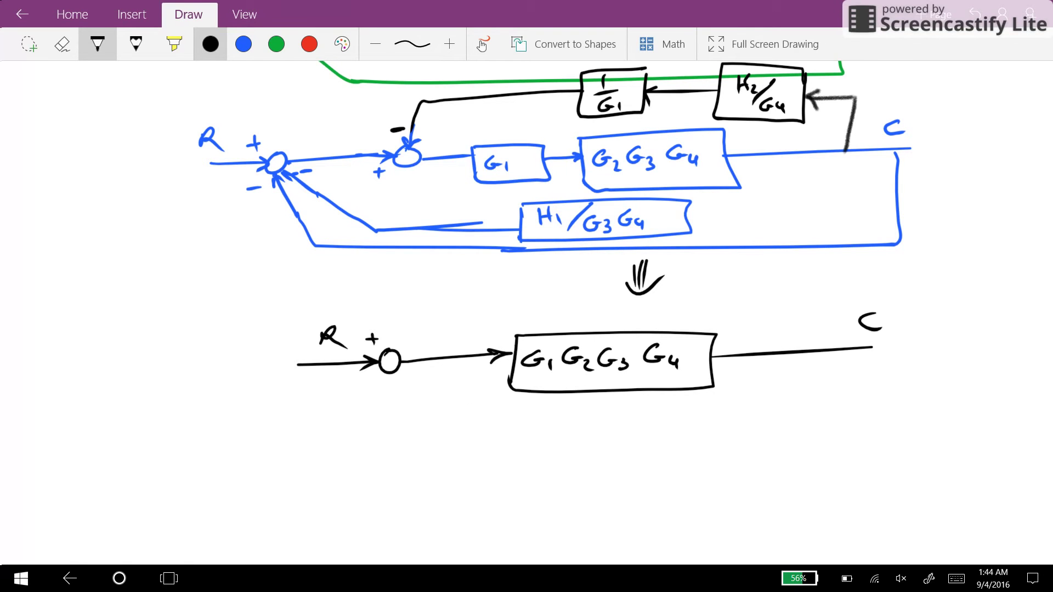
{"action": "scroll", "coordinate": [554, 228], "scroll_direction": "down", "scroll_amount": 1}
{"action": "scroll", "coordinate": [554, 225], "scroll_direction": "up", "scroll_amount": 1}
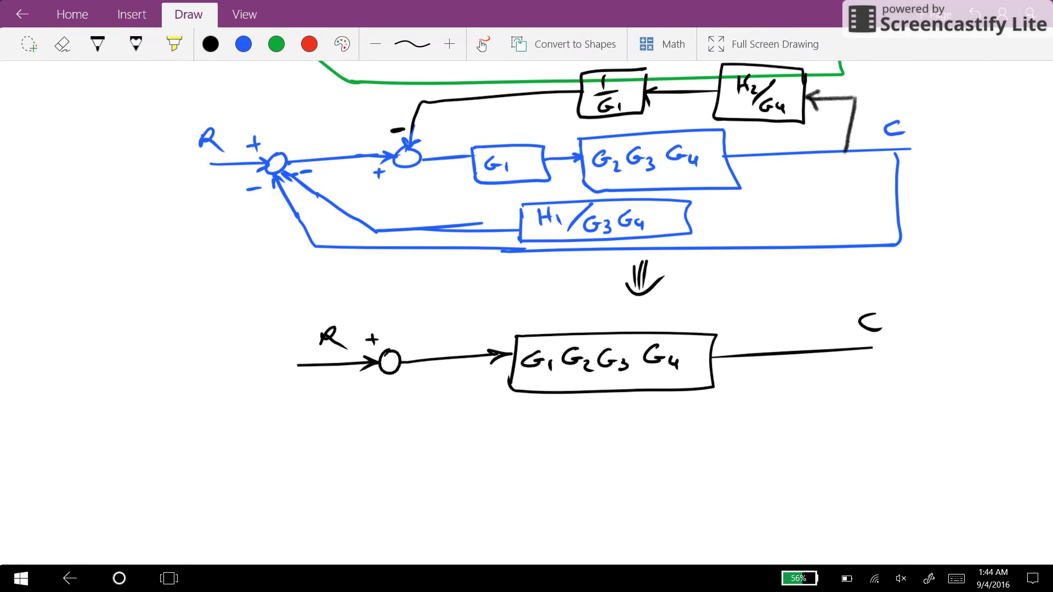
Step: In blue ink, connect the output line into the H1/G3G4 block with an arrowhead
{"action": "left_click", "coordinate": [244, 44]}
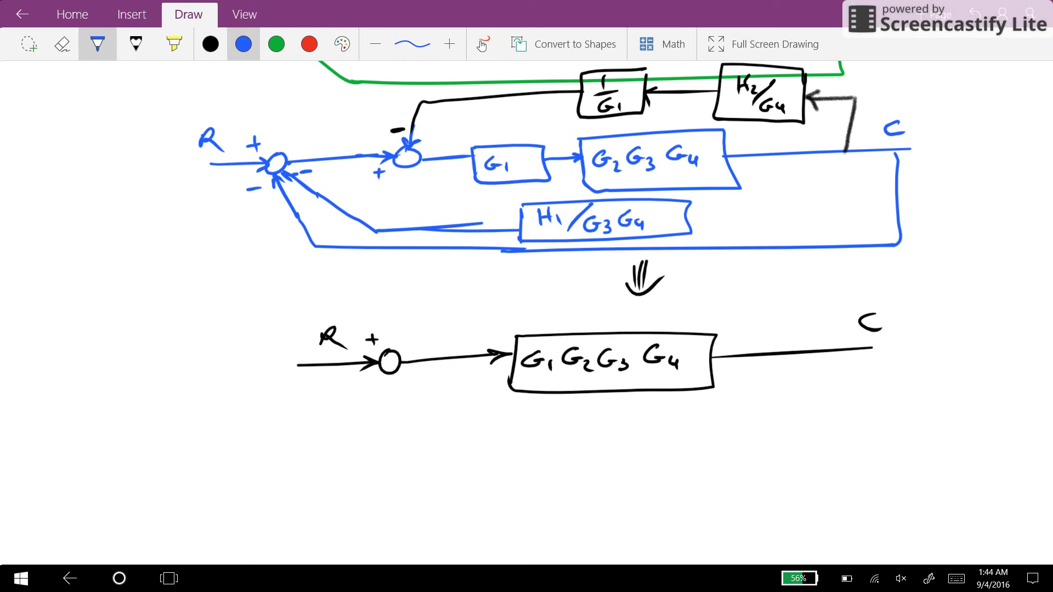
{"action": "mouse_move", "coordinate": [689, 215]}
{"action": "left_mouse_down"}
{"action": "mouse_move", "coordinate": [821, 204]}
{"action": "mouse_move", "coordinate": [845, 150]}
{"action": "left_mouse_up"}
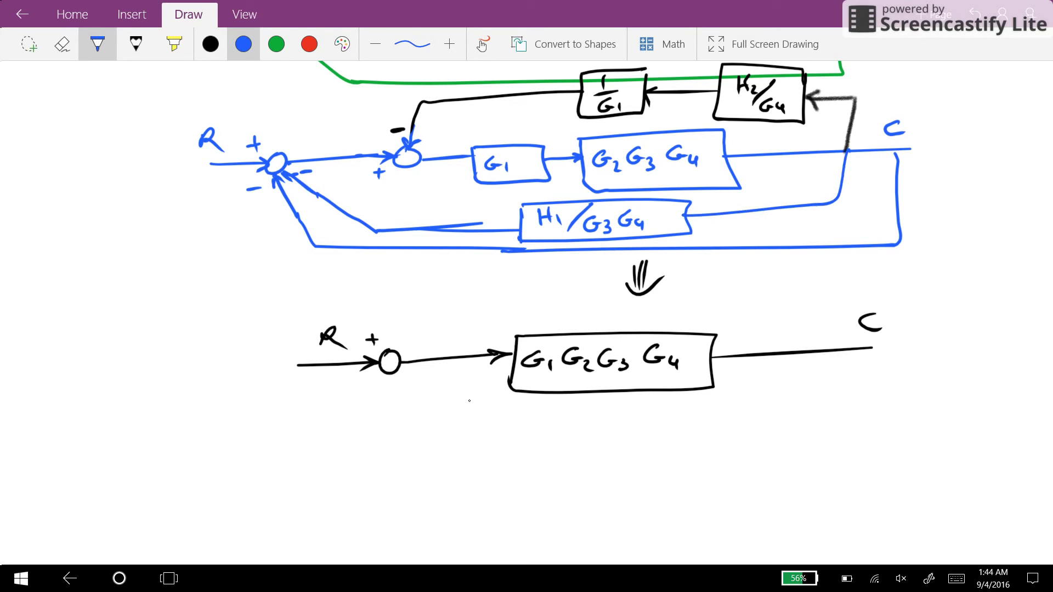
{"action": "left_click_drag", "start_coordinate": [700, 209], "coordinate": [705, 224]}
Step: In black ink, draw the feedback loop from output C back to the summing junction
{"action": "left_click", "coordinate": [210, 44]}
{"action": "scroll", "coordinate": [554, 307], "scroll_direction": "down", "scroll_amount": 1}
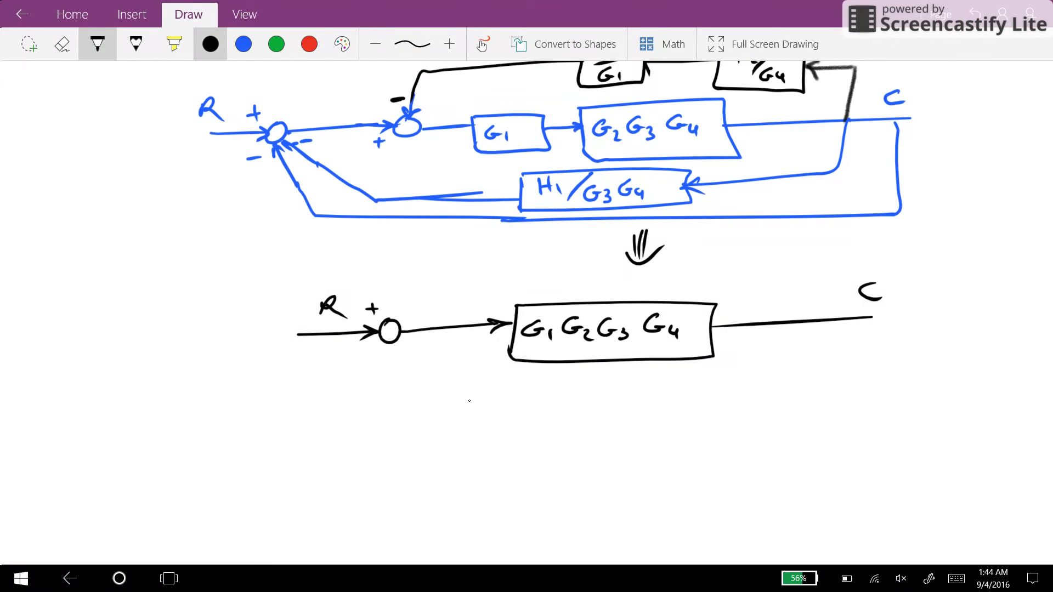
{"action": "mouse_move", "coordinate": [803, 324]}
{"action": "left_mouse_down"}
{"action": "mouse_move", "coordinate": [802, 362]}
{"action": "mouse_move", "coordinate": [692, 380]}
{"action": "mouse_move", "coordinate": [456, 388]}
{"action": "left_mouse_up"}
{"action": "left_click_drag", "start_coordinate": [393, 342], "coordinate": [401, 349]}
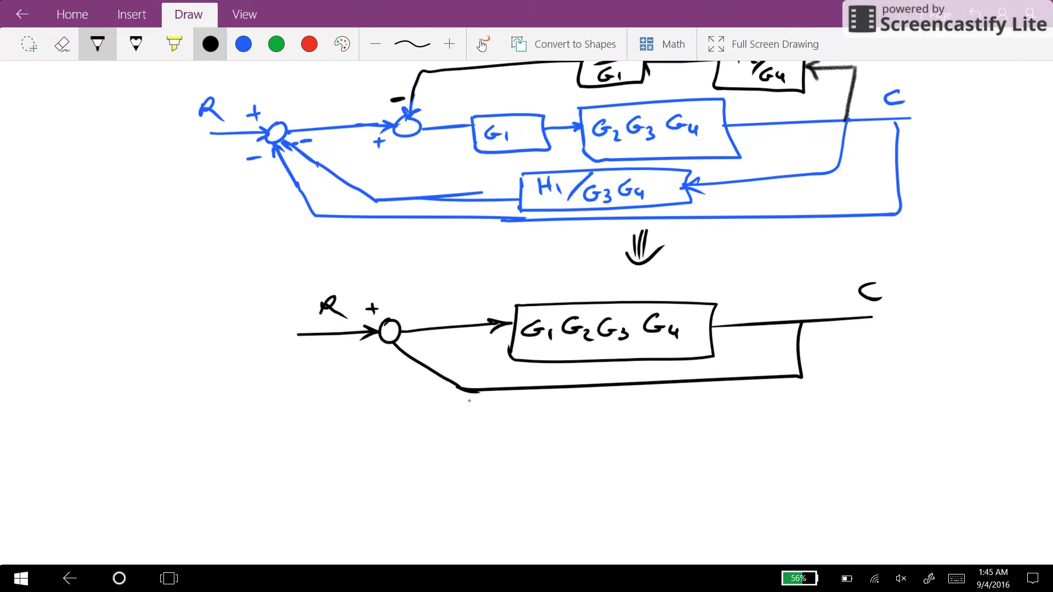